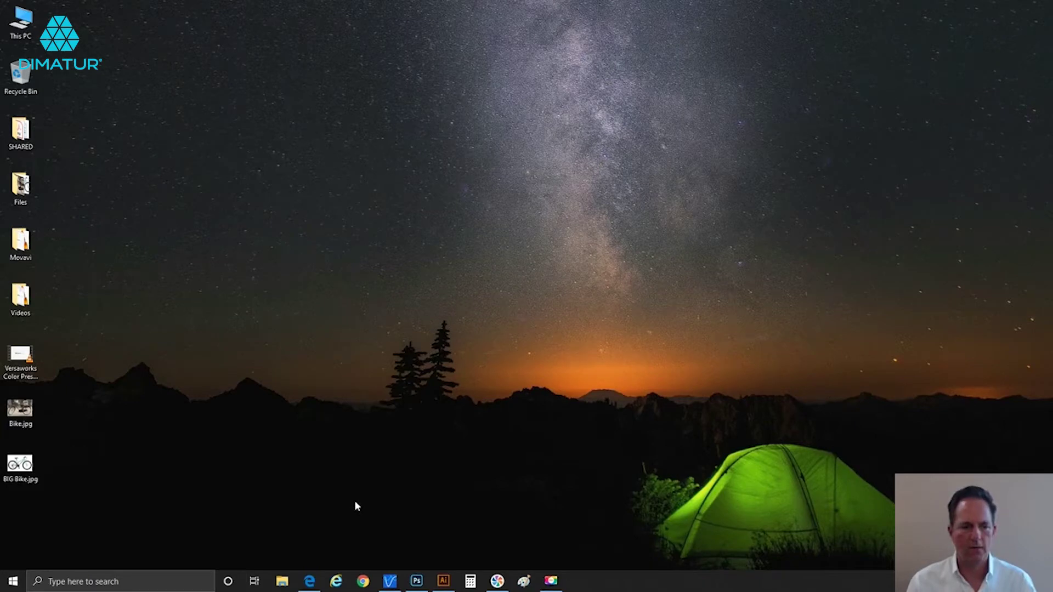
Restore the Edge window showing Bing's home page with its empty search box.
mouse_move(312, 583)
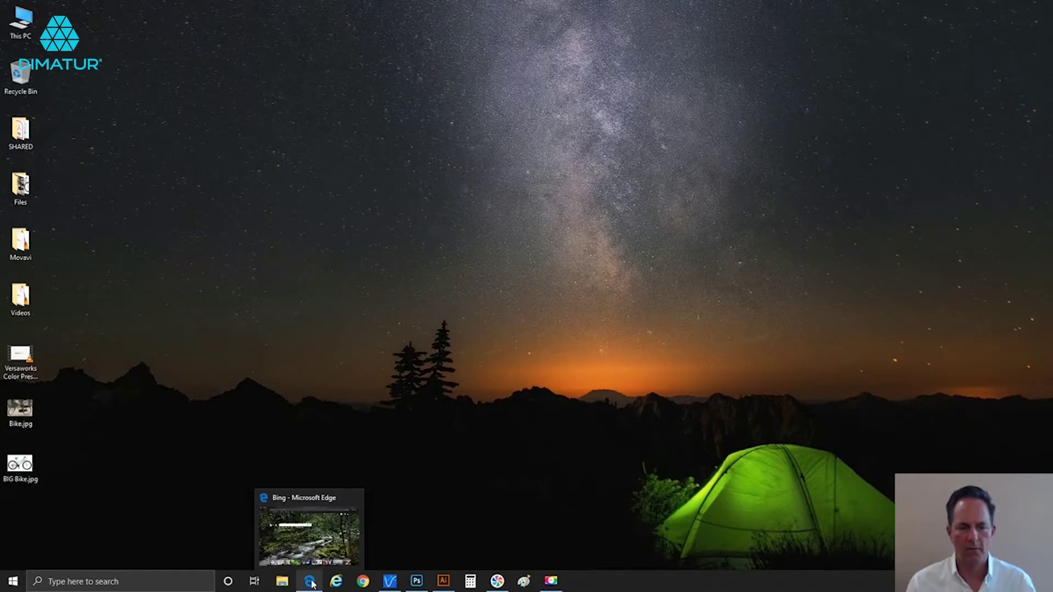
click(310, 582)
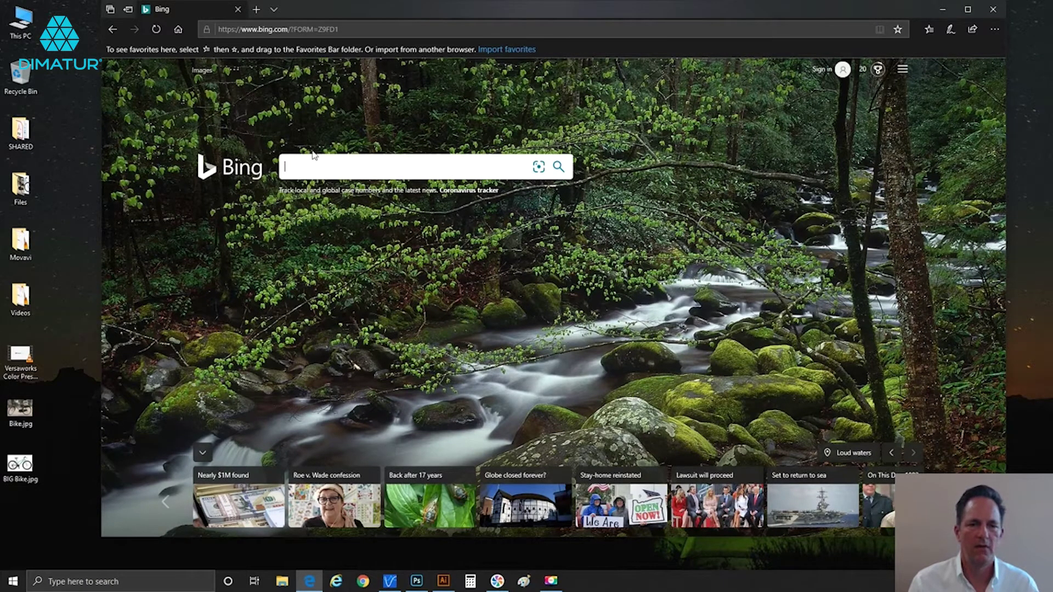
Search Bing Images for 'bicycle' and enlarge the black bicycle photo from Wikipedia.
click(202, 71)
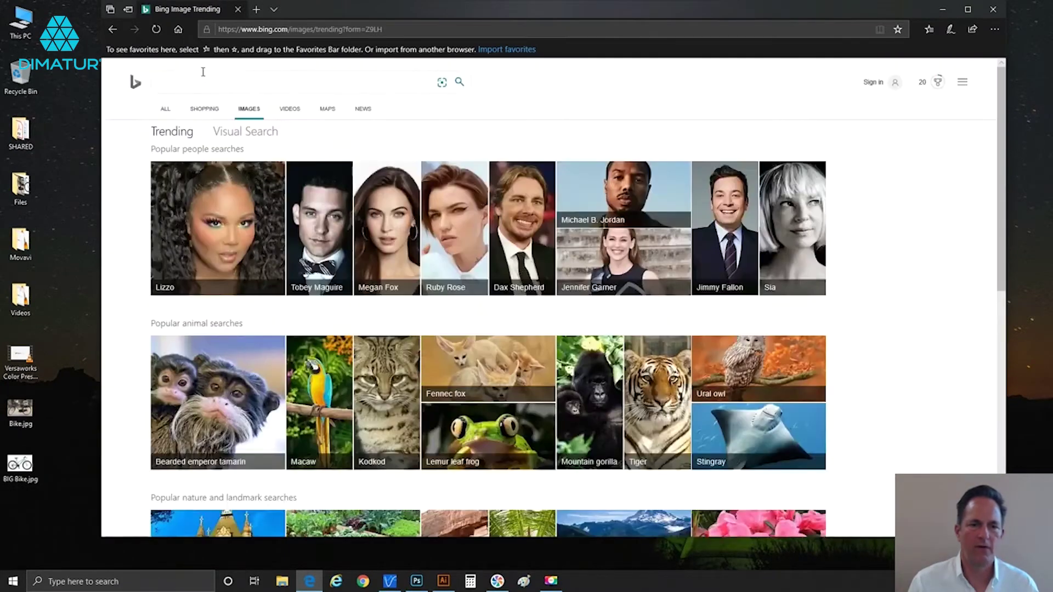
click(204, 75)
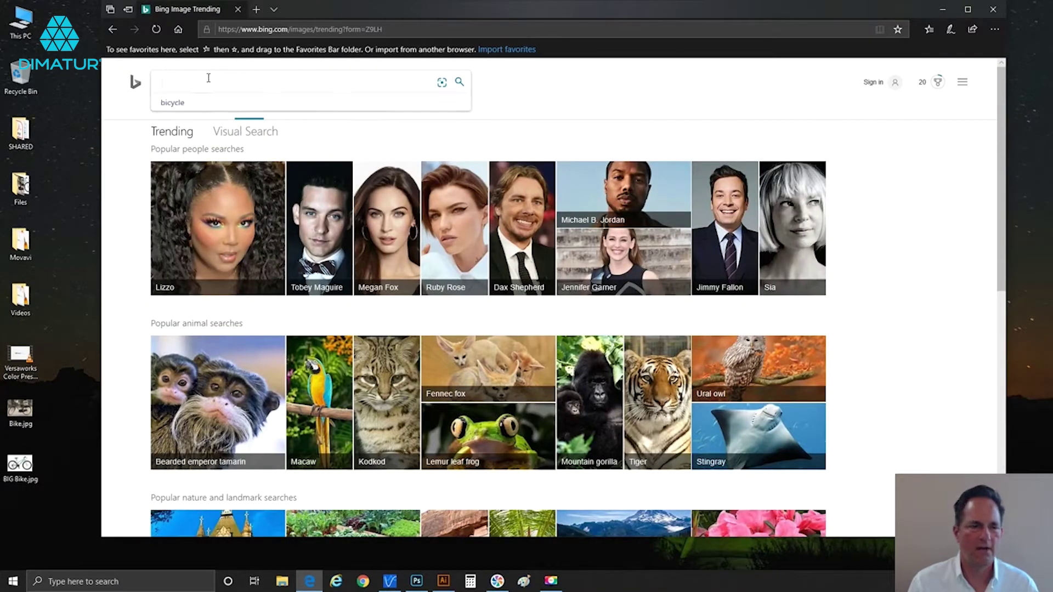
click(174, 103)
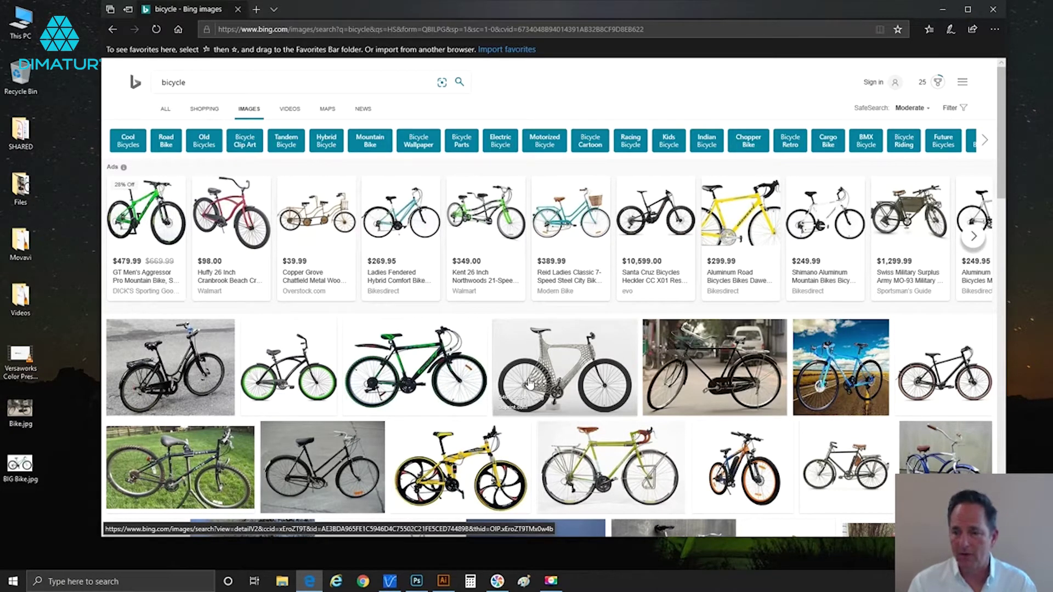
click(707, 375)
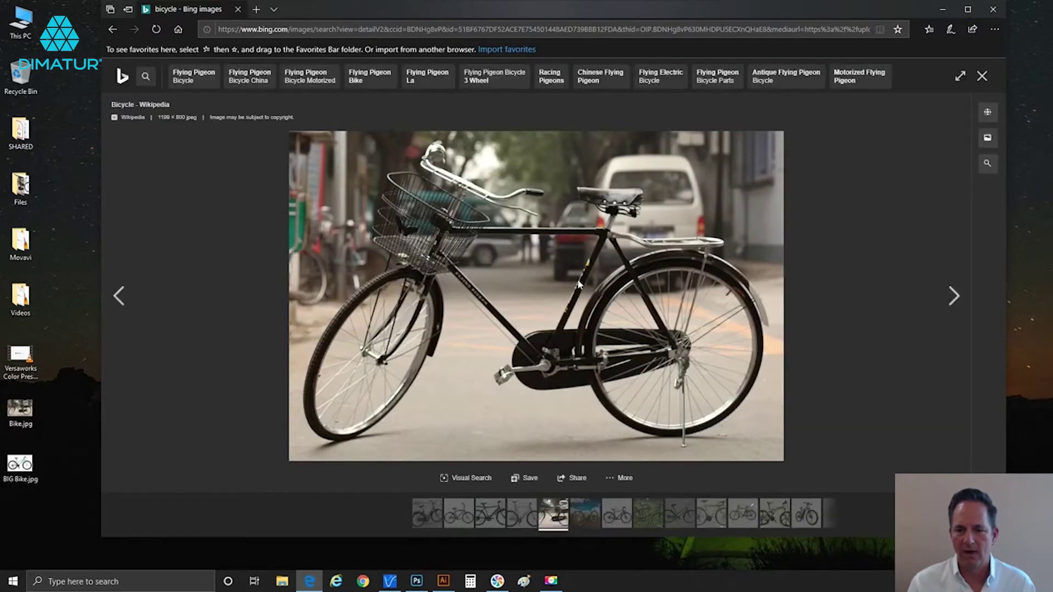
Cancel saving the black bicycle photo and return to the bicycle results' search box.
right_click(578, 278)
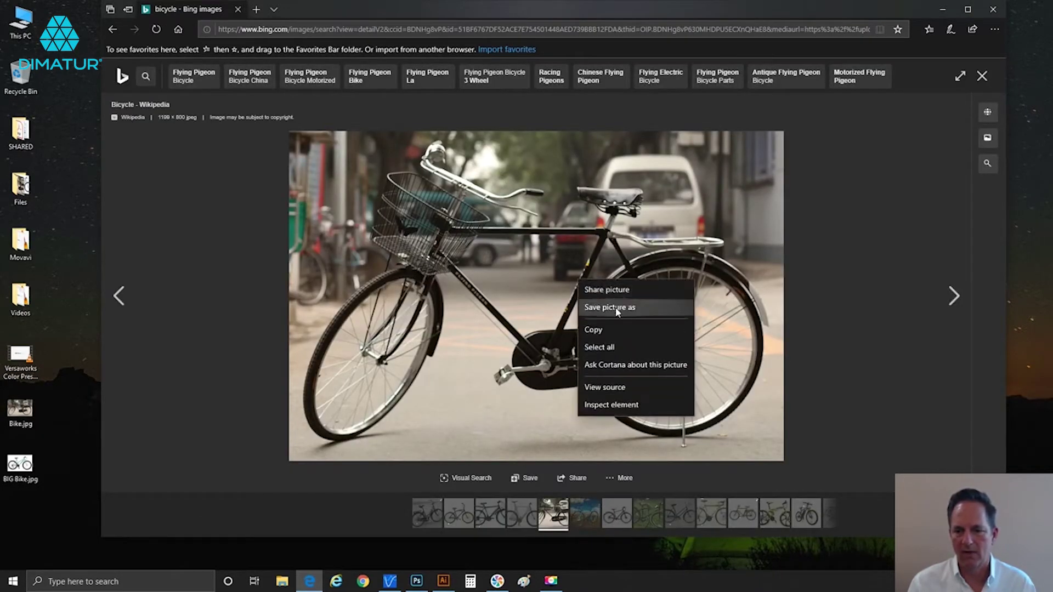
click(615, 307)
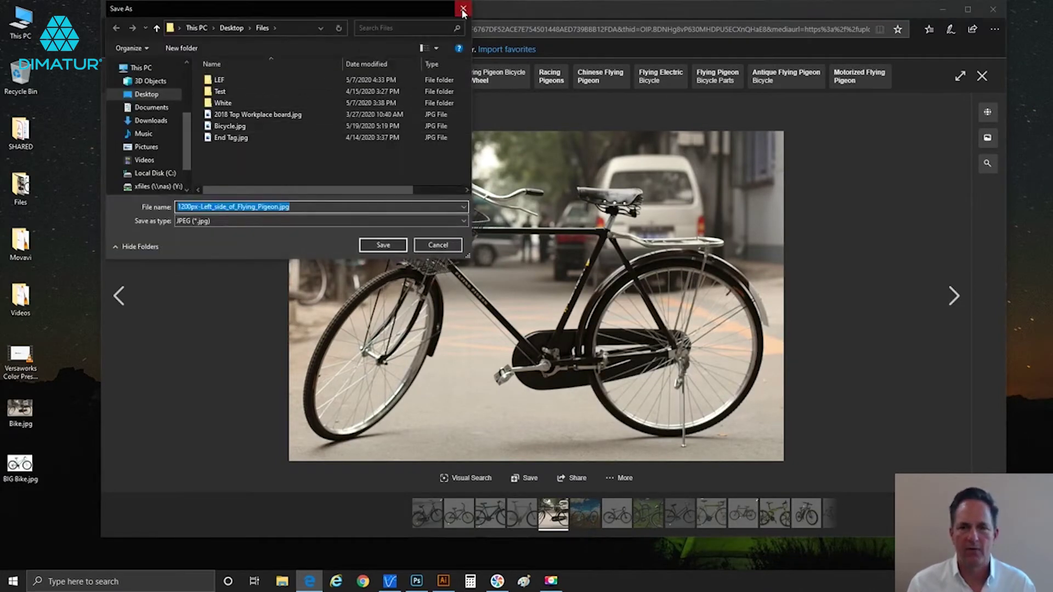
click(463, 8)
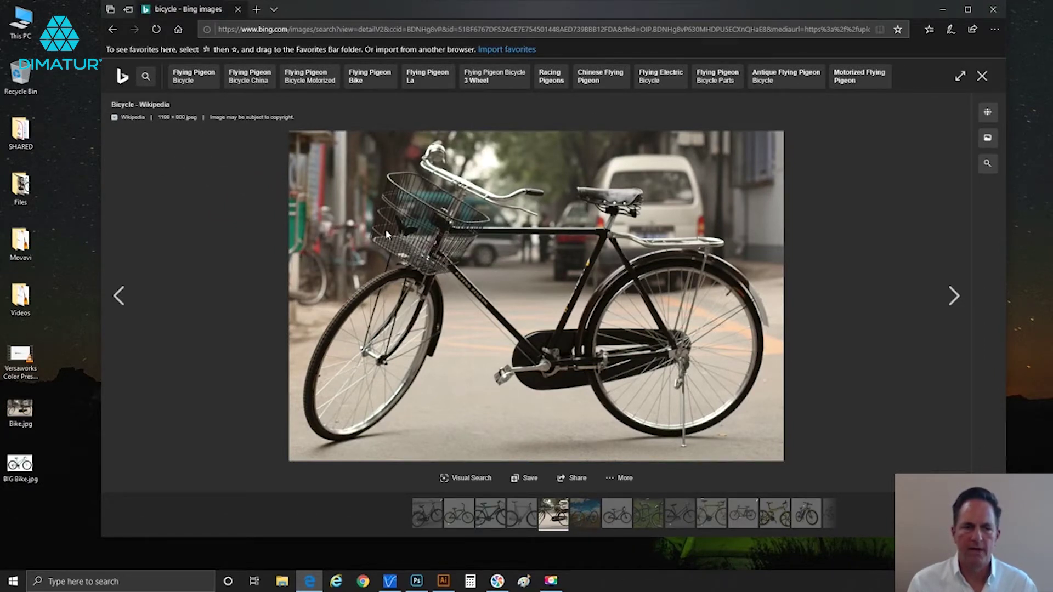
click(119, 31)
click(160, 82)
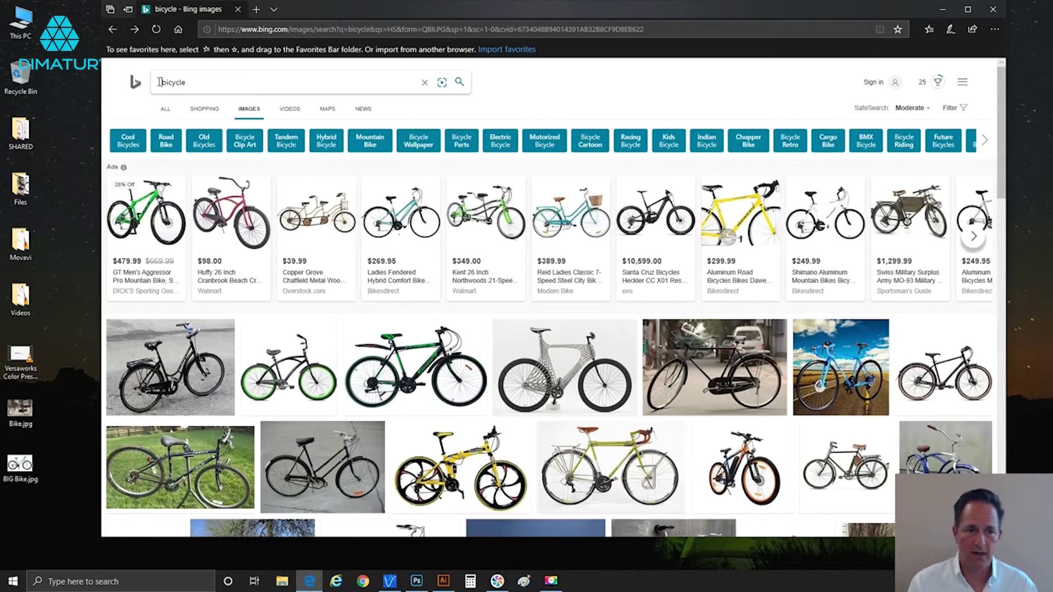
Search images for 'high resolution' bicycle and scroll through the results.
text(high )
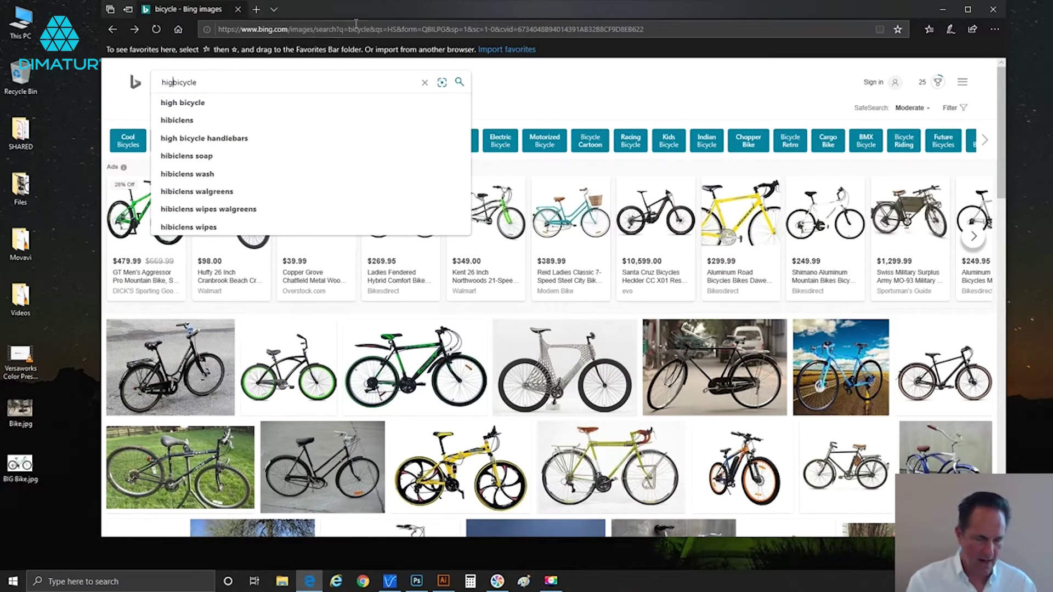
text(resolution)
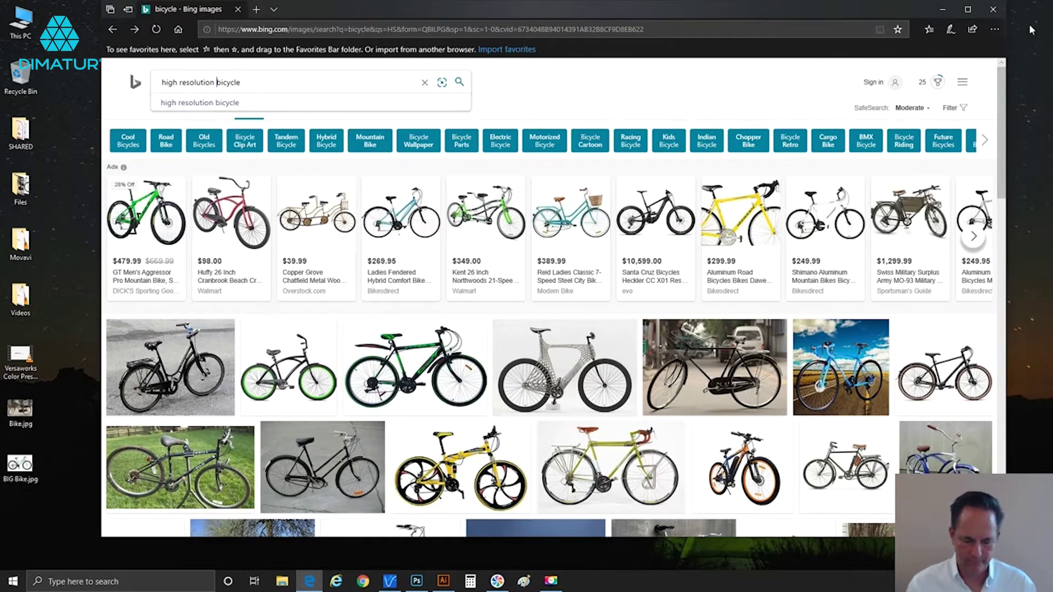
key(Return)
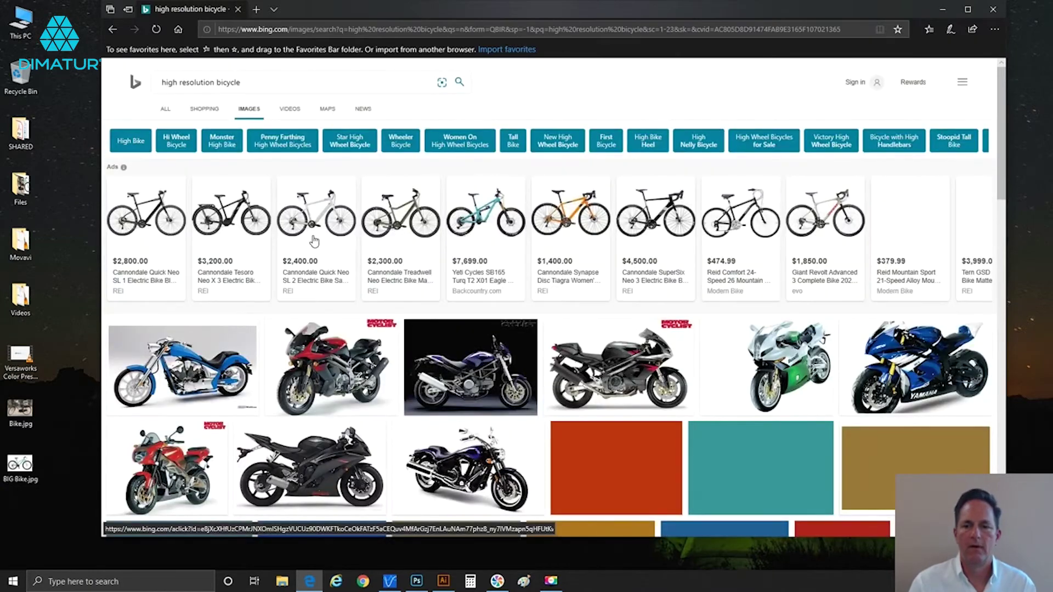
scroll(380, 284, down, 1)
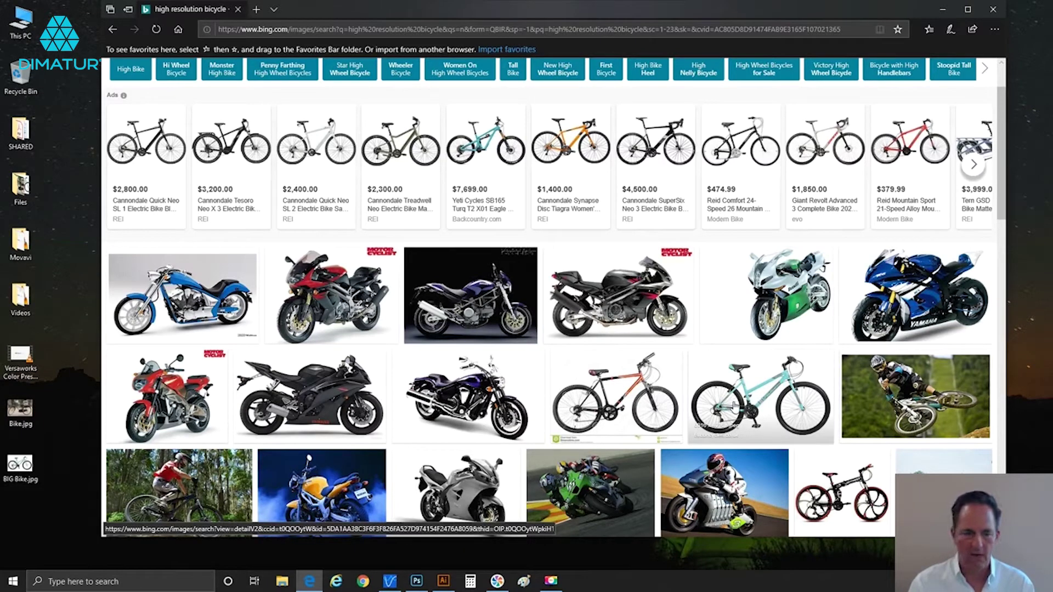
Save the teal bicycle photo as Paradox-Main-Image.jpg and minimize the browser.
click(732, 402)
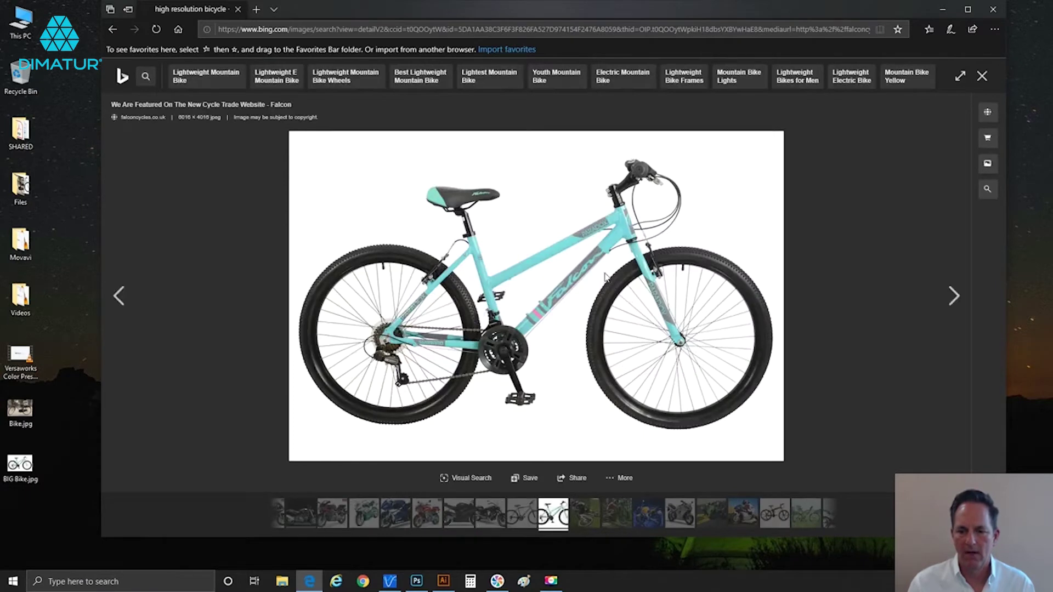
right_click(604, 276)
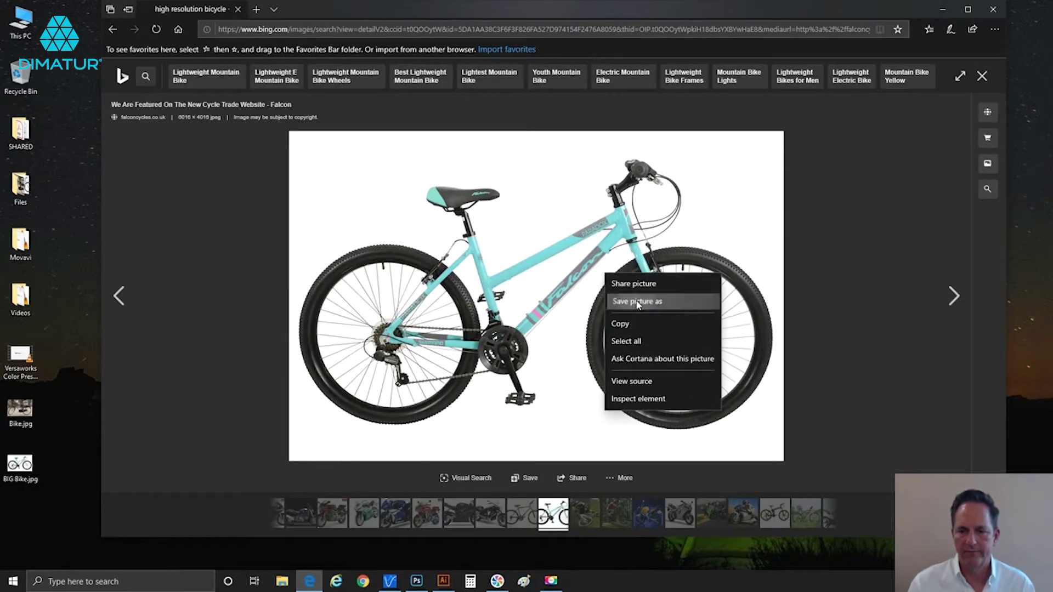
click(636, 302)
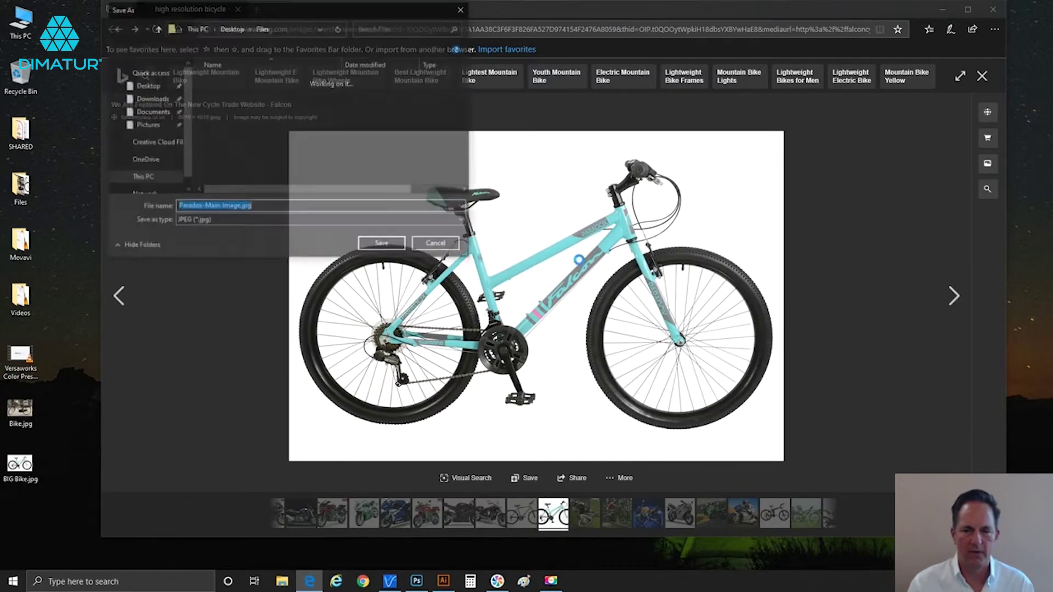
click(381, 243)
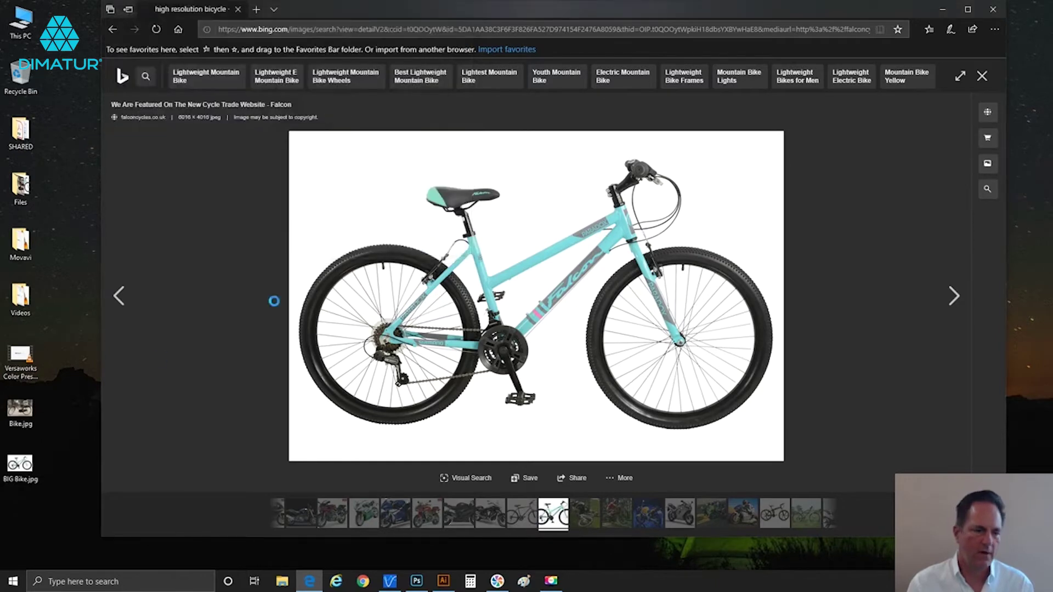
click(943, 10)
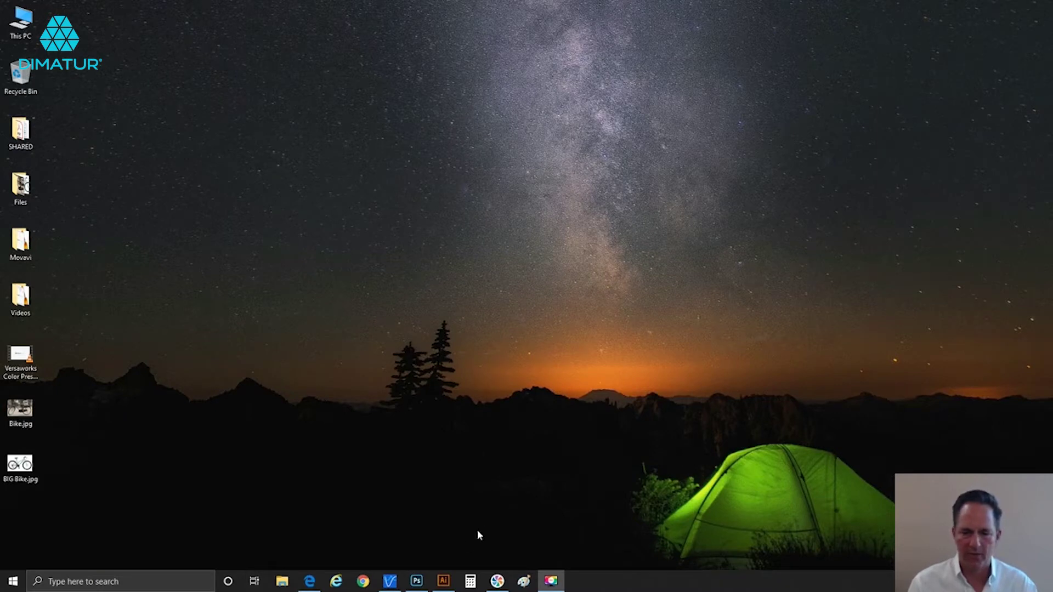
Bring Photoshop forward with Bike.jpg and BIG Bike.jpg open.
click(417, 581)
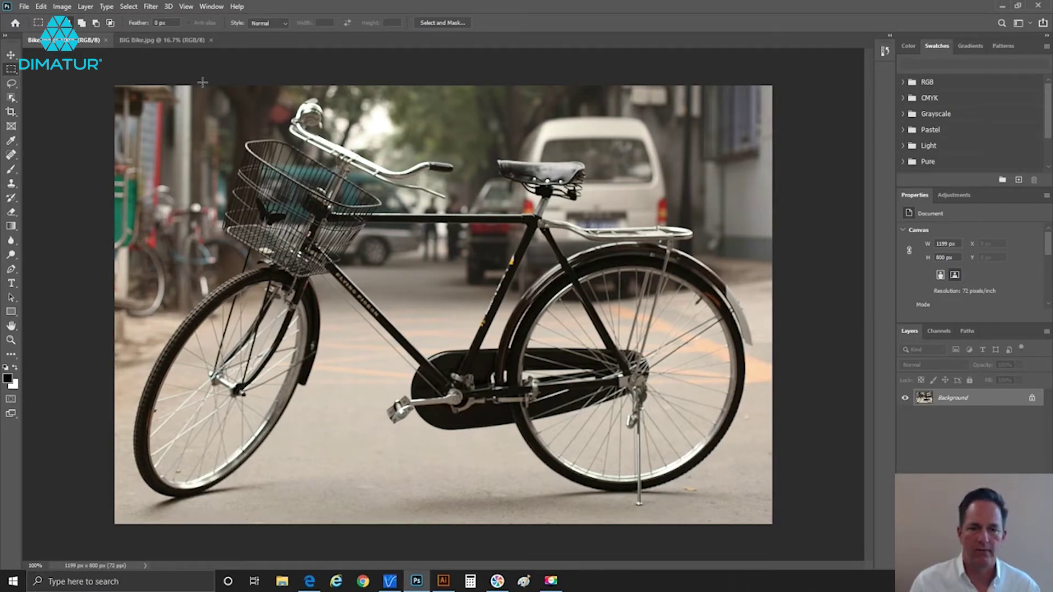
Open Image Size for Bike.jpg, showing 16.653 x 11.111 inches at 72 pixels/inch.
click(62, 6)
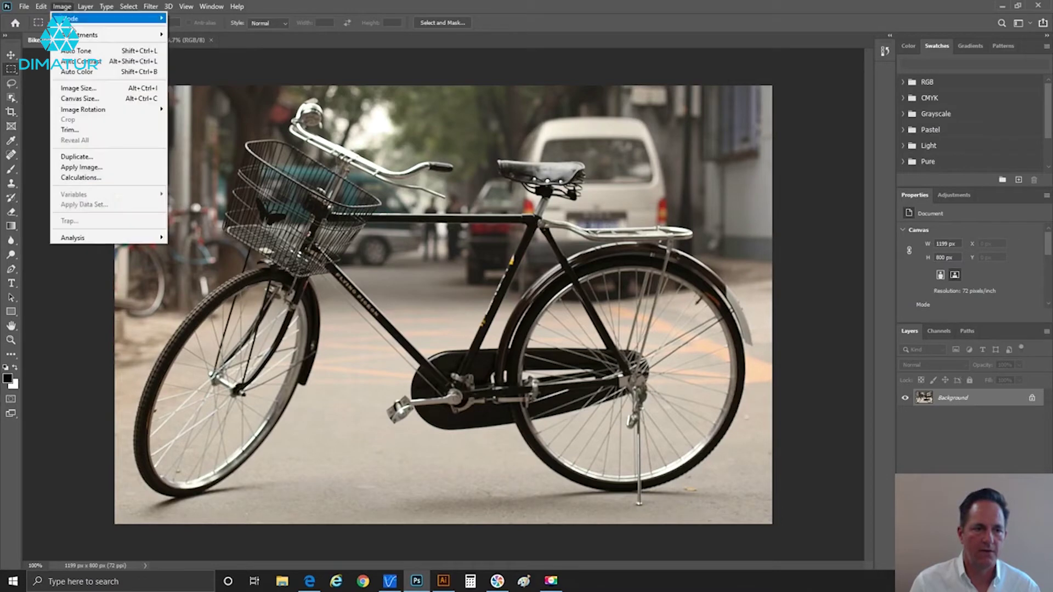
click(77, 88)
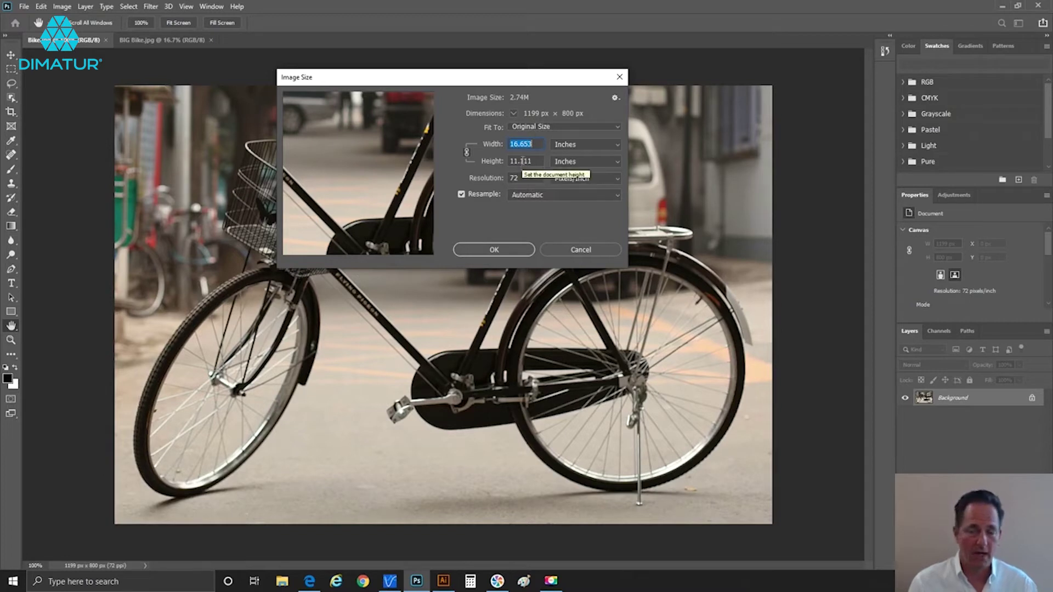
Pan the Image Size preview to the black bike's basket and top tube.
drag(307, 132, 357, 170)
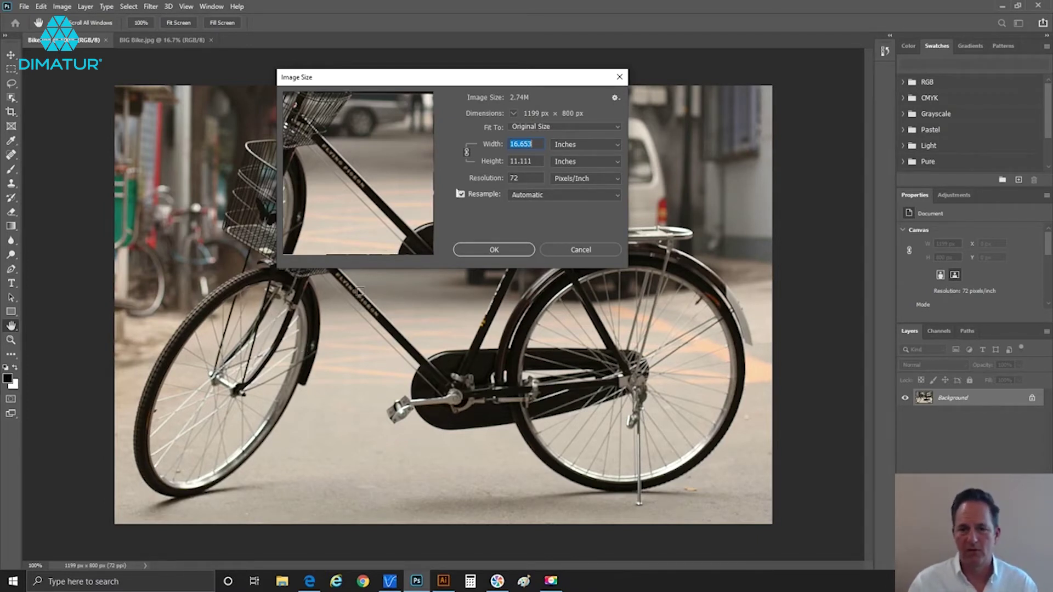
Preview an 80-inch width for Bike.jpg, inspect the frame, then cancel without applying.
text(80)
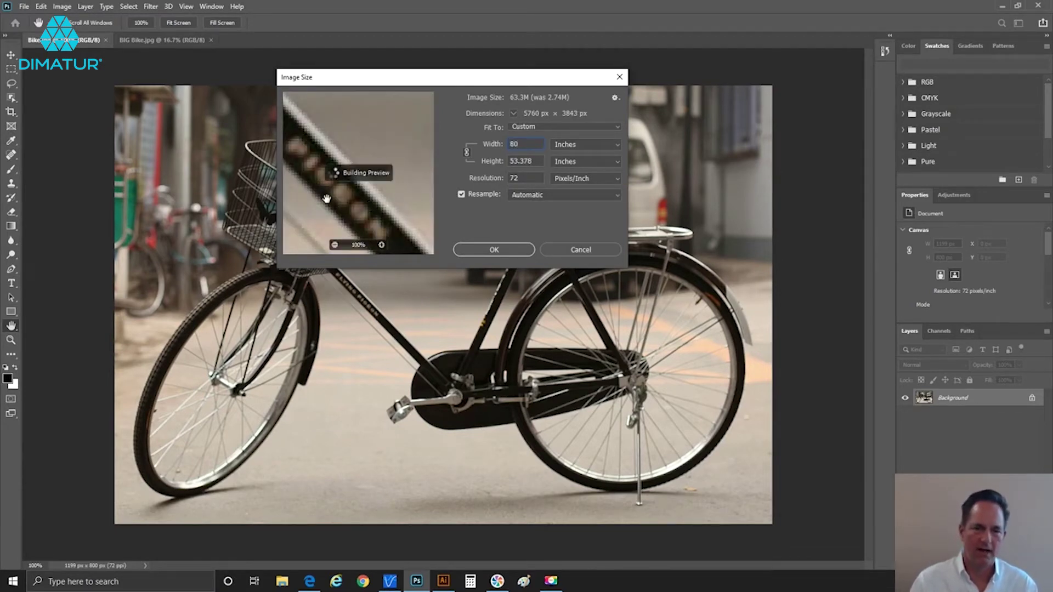
drag(321, 207, 403, 201)
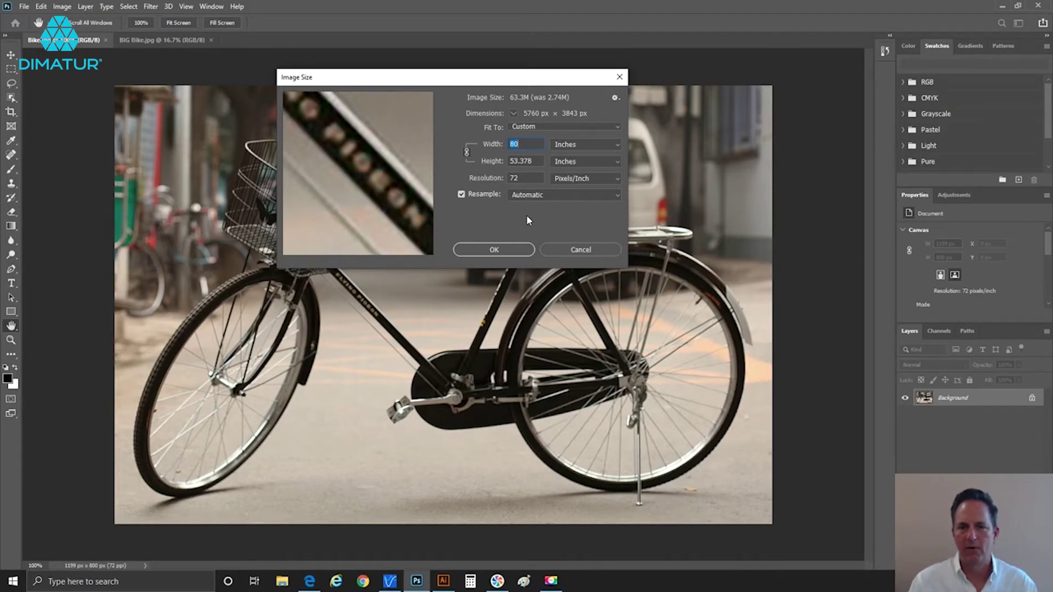
click(548, 248)
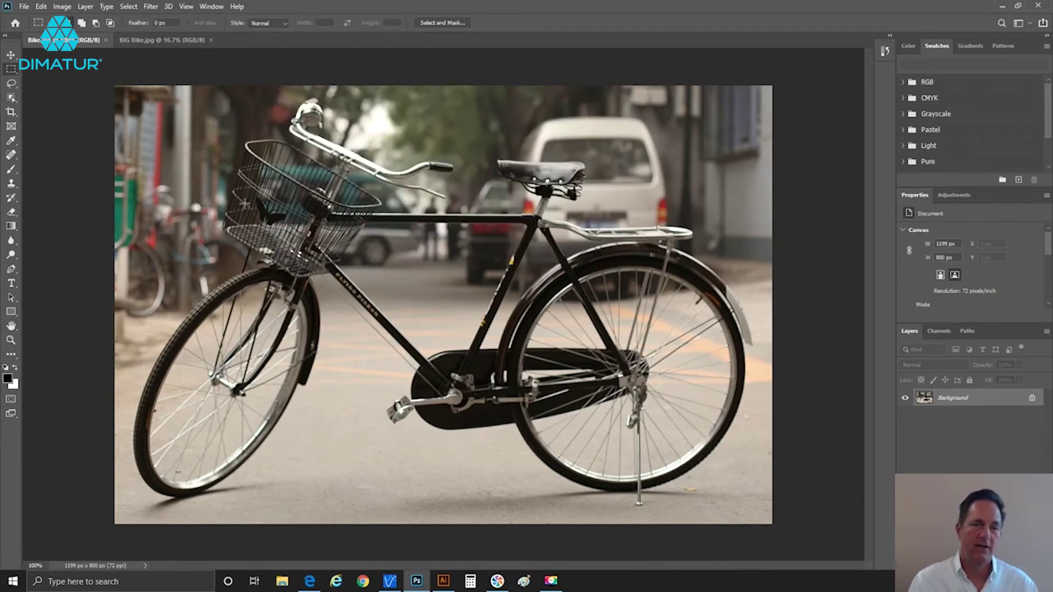
Switch to BIG Bike.jpg and open its Image Size: 6016 x 4016 px at 300 ppi.
click(161, 40)
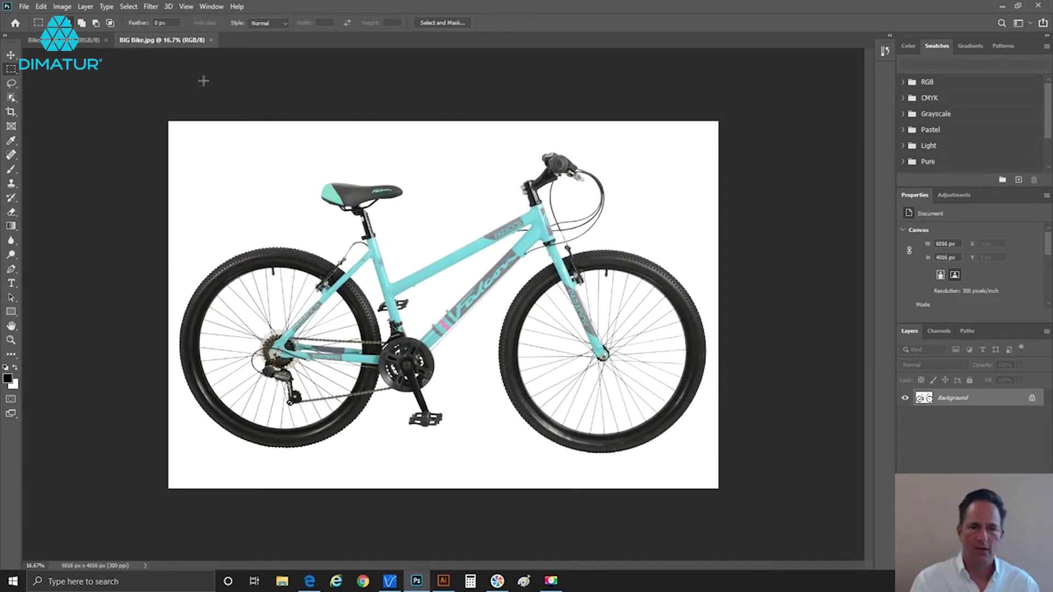
click(70, 6)
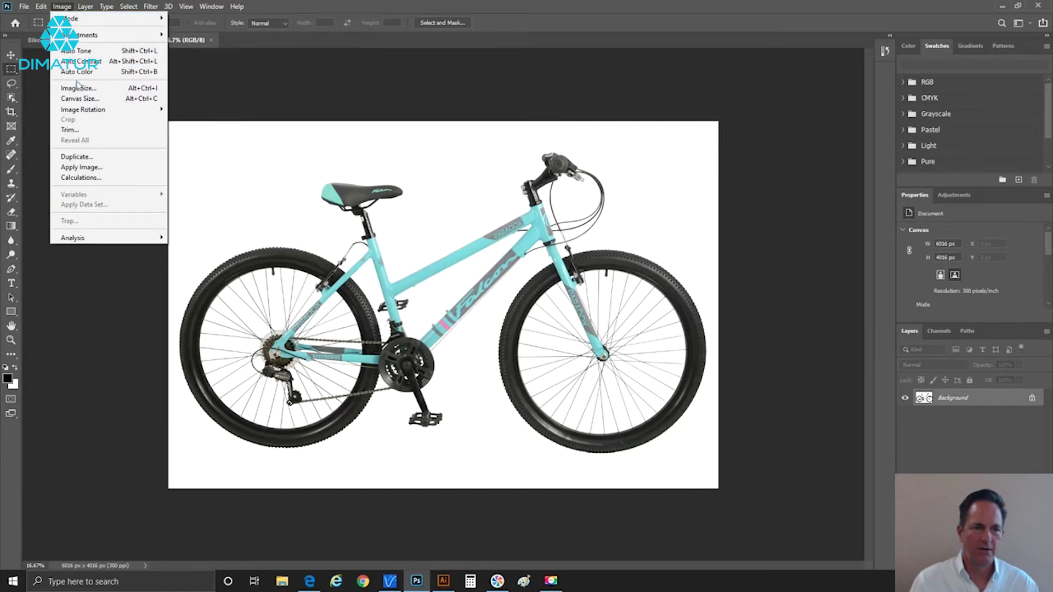
click(77, 86)
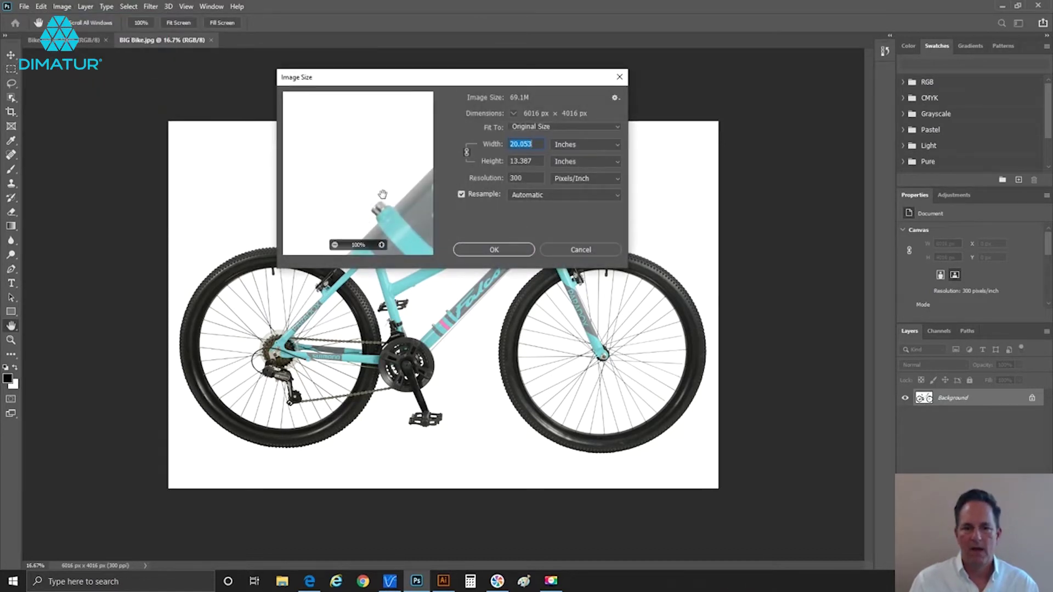
Inspect the teal frame logo in the preview at 100%, then turn off Resample.
mouse_move(382, 194)
mouse_down()
mouse_move(249, 145)
mouse_move(340, 195)
mouse_move(397, 158)
mouse_move(385, 199)
mouse_up()
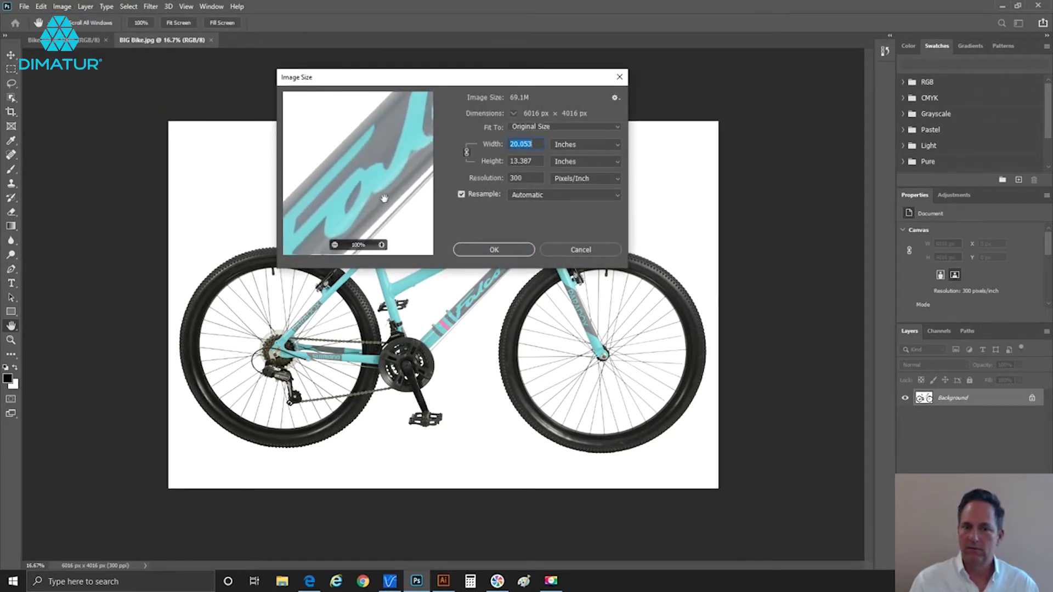
drag(391, 159, 346, 206)
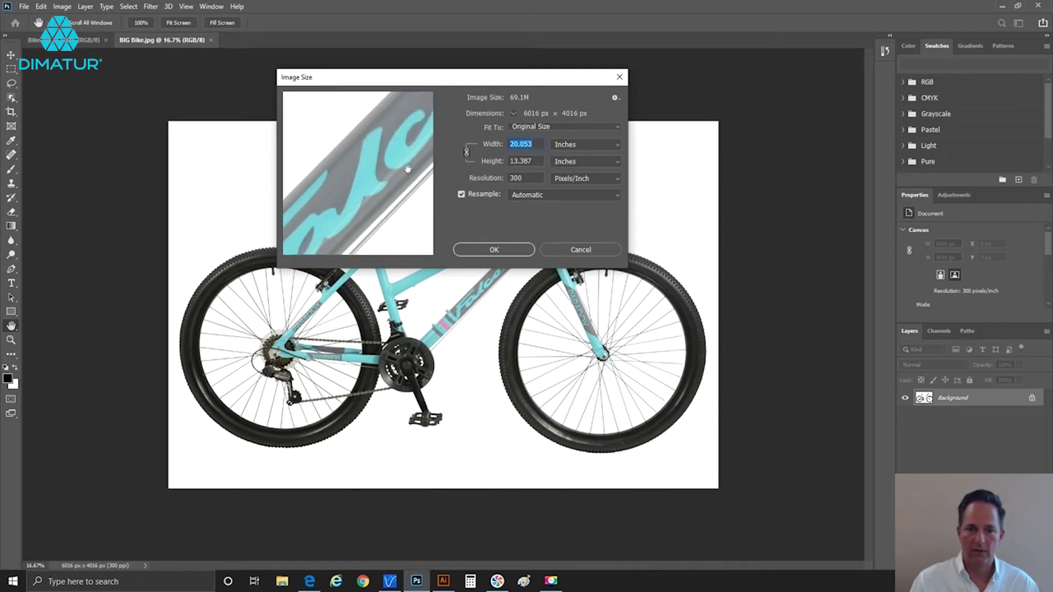
drag(407, 169, 330, 237)
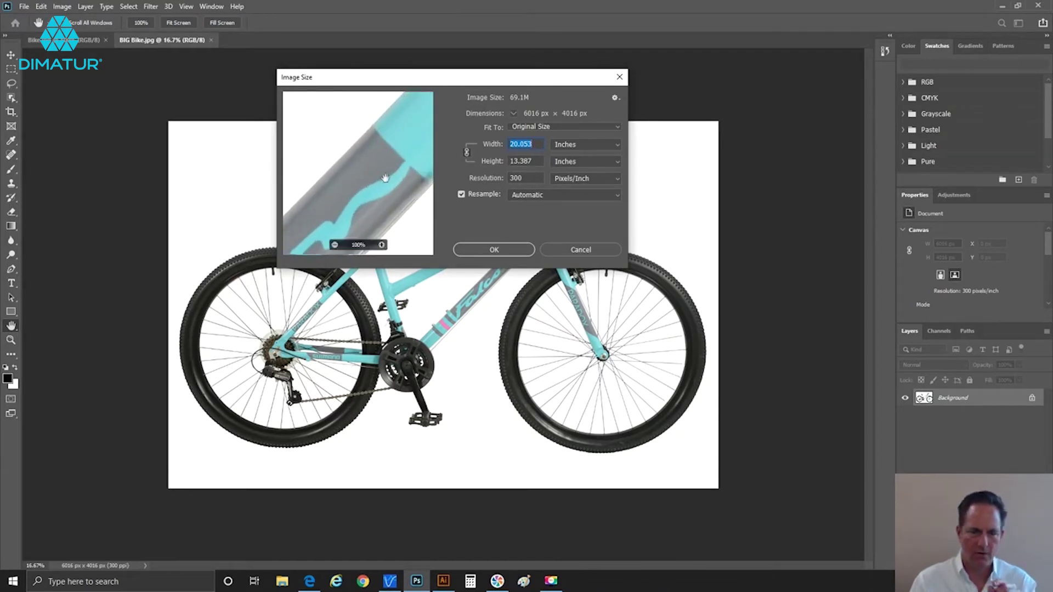
drag(409, 157, 351, 194)
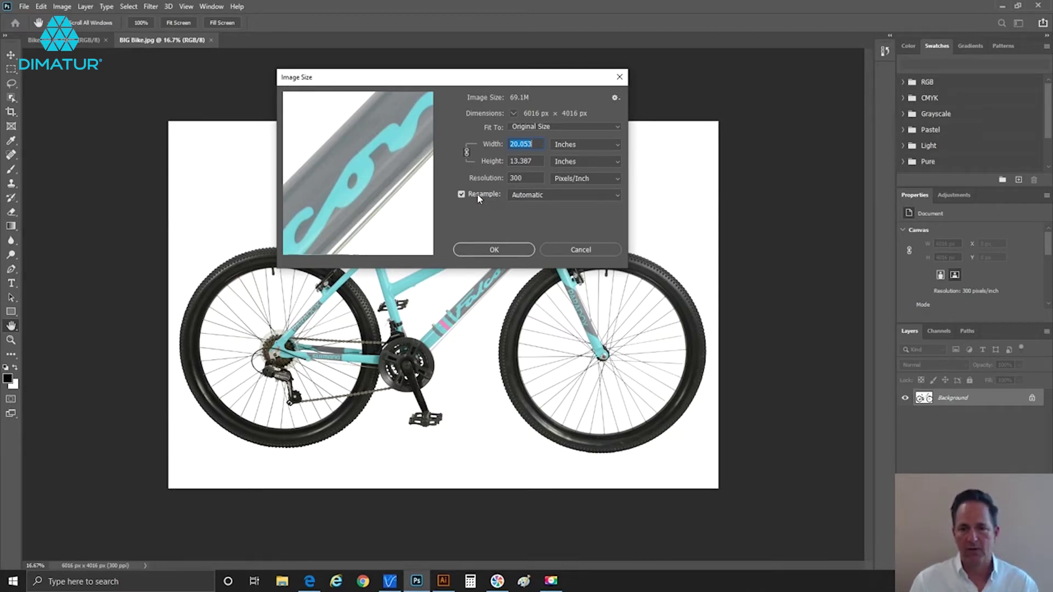
click(477, 193)
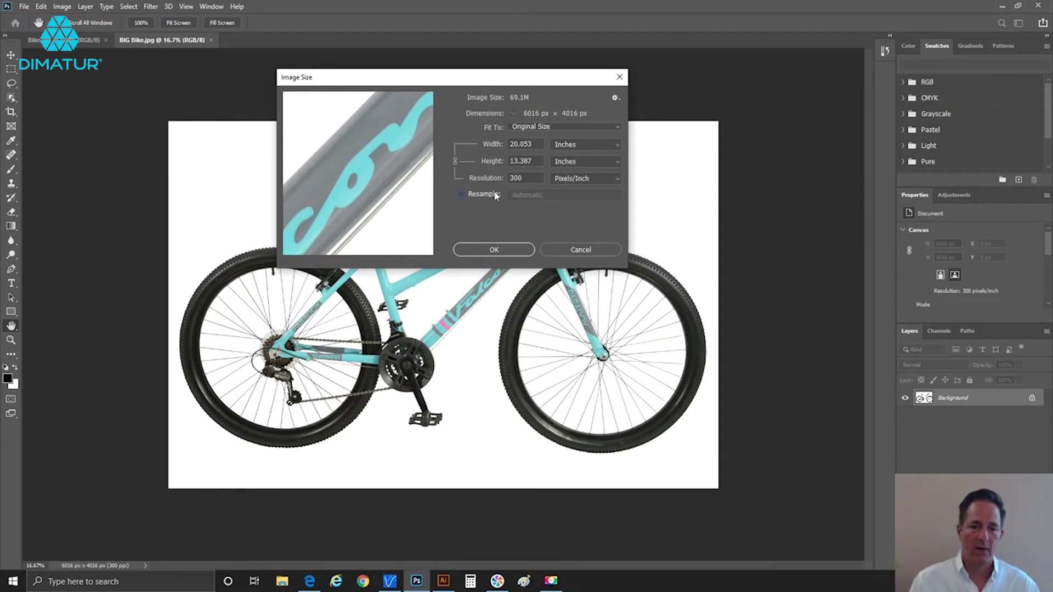
Set the width to 70 inches, dropping resolution to 85.943 ppi at 6016 x 4016 px.
double_click(524, 179)
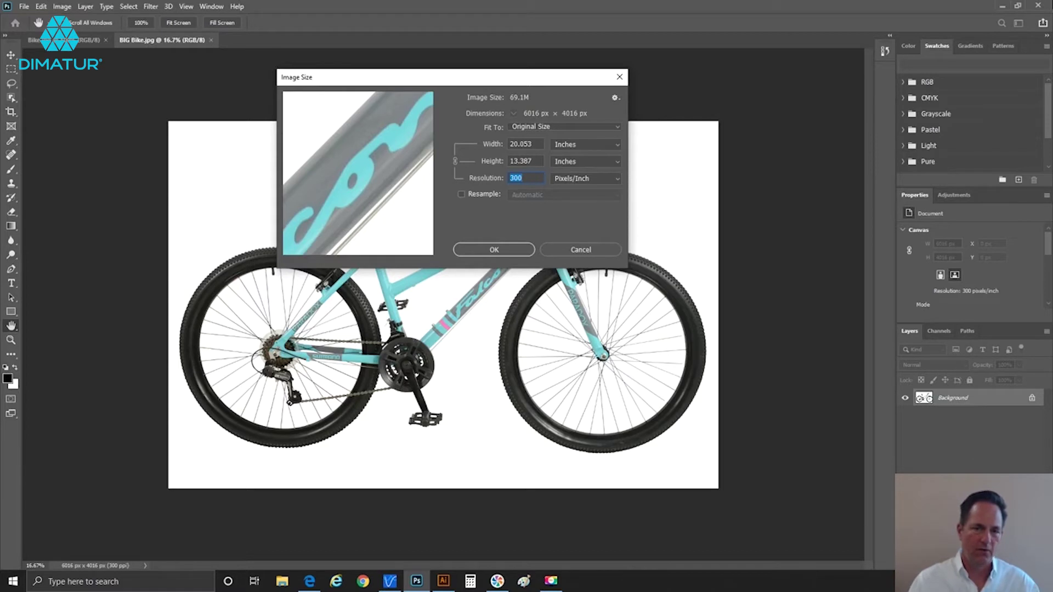
double_click(533, 144)
text(70)
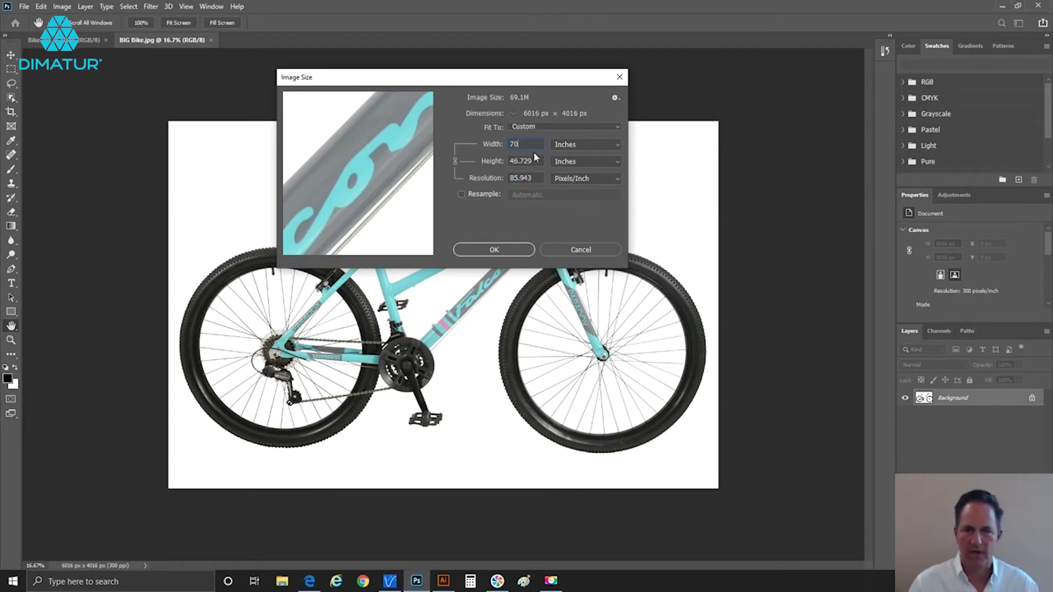
key(Tab)
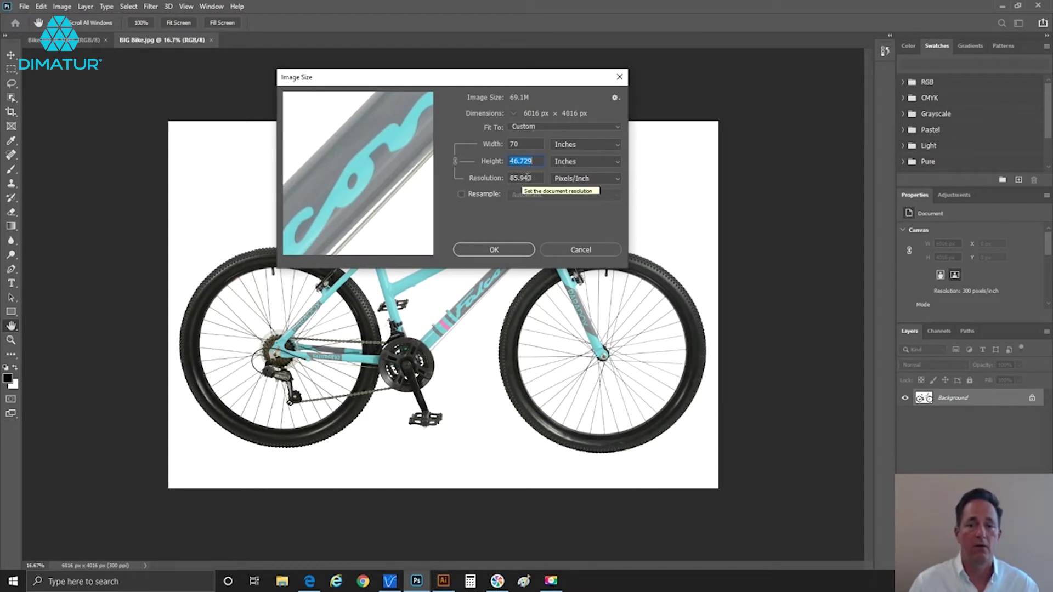
drag(396, 181, 389, 147)
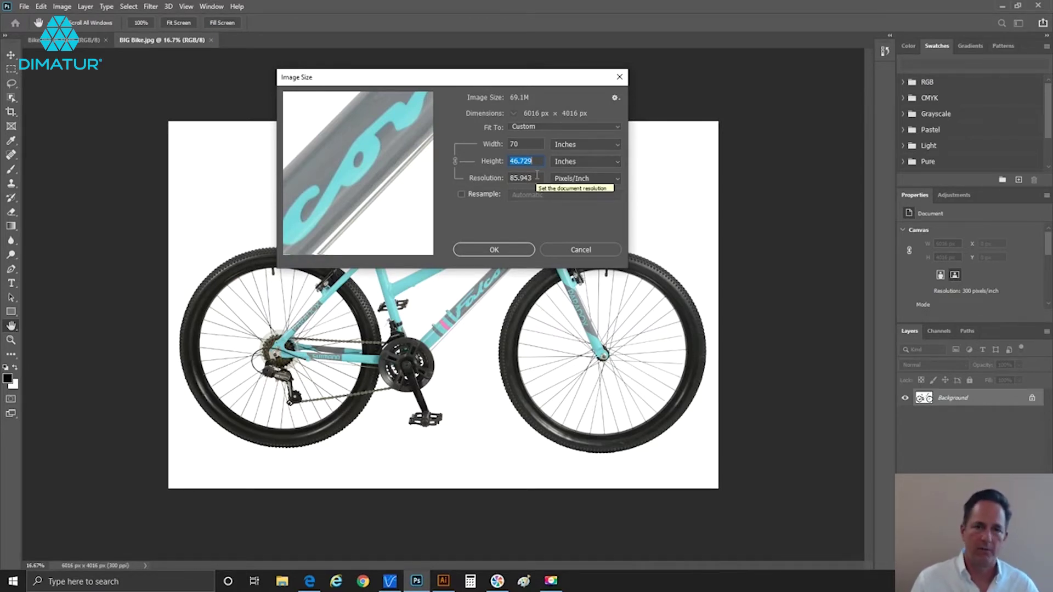
Check the black Bike.jpg image size (1199 × 800 px, 72 ppi) and close it unchanged.
click(550, 245)
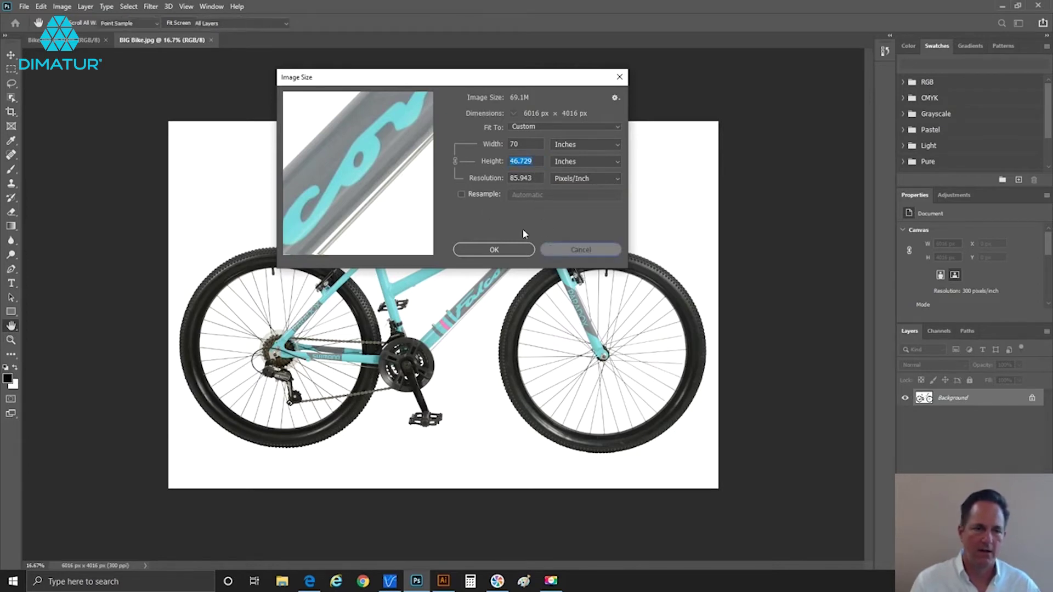
click(34, 40)
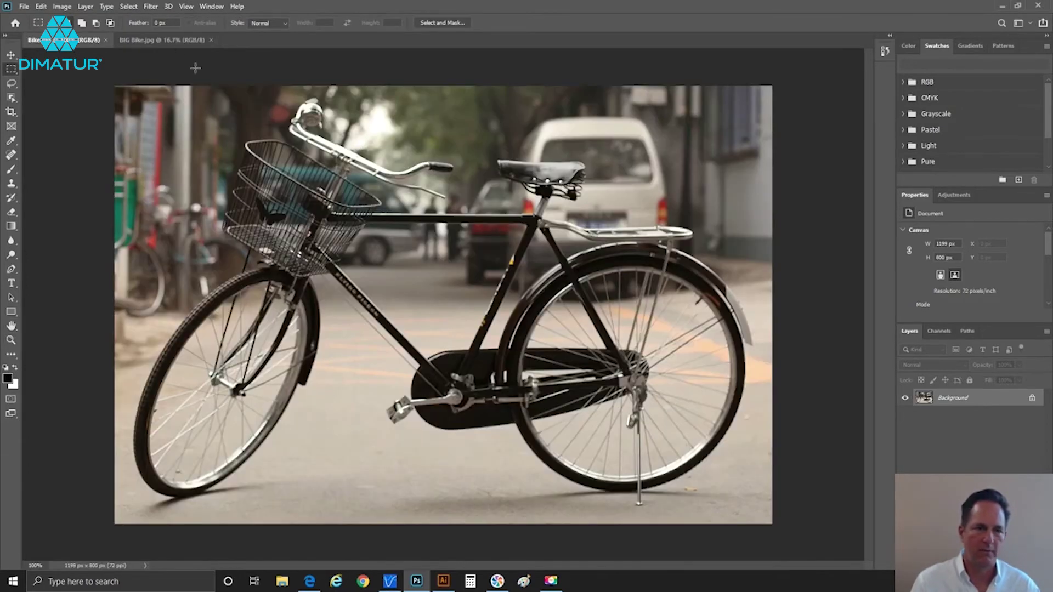
click(69, 7)
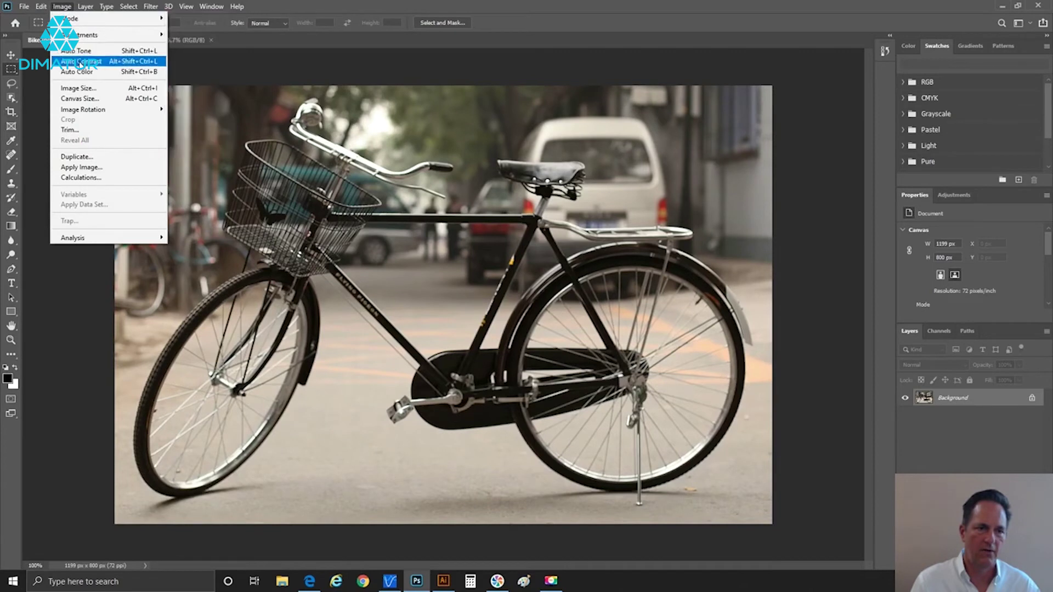
click(81, 91)
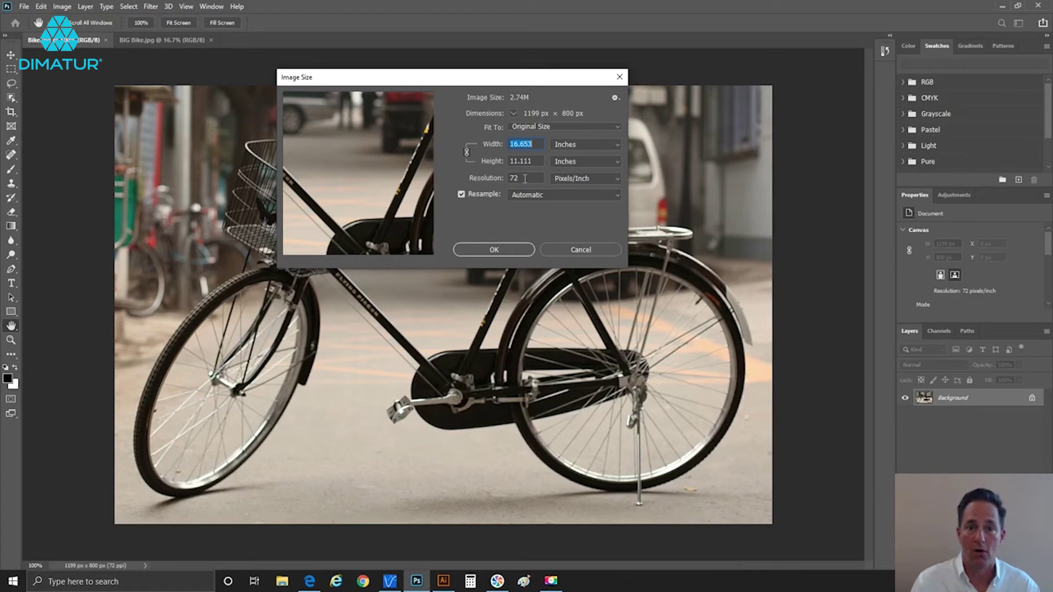
click(553, 251)
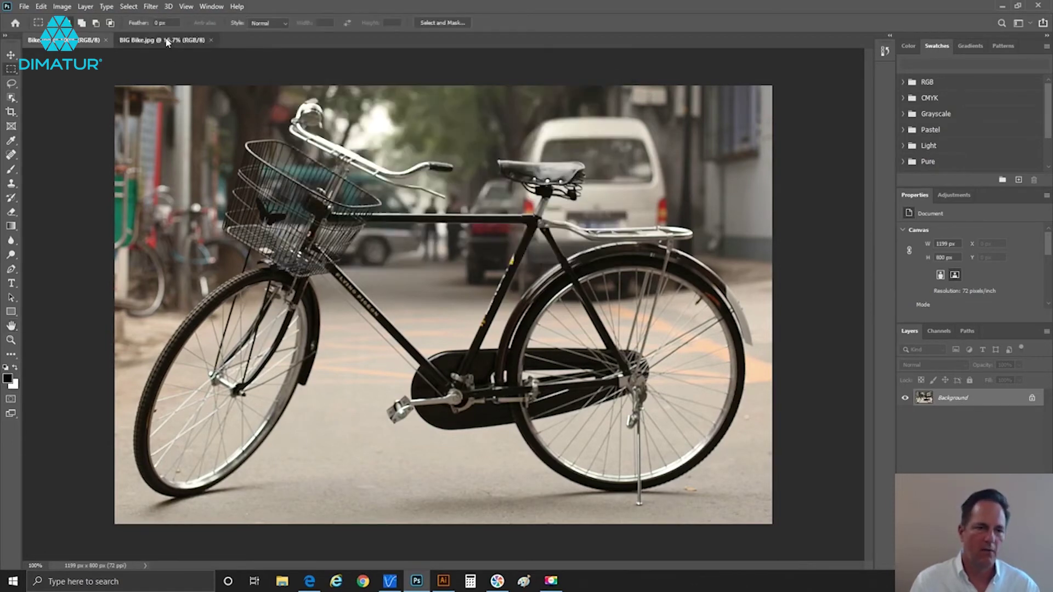
Check BIG Bike.jpg's image size (6016 × 4016 px, 300 ppi) without changes, then return to Bike.jpg.
click(162, 40)
click(61, 6)
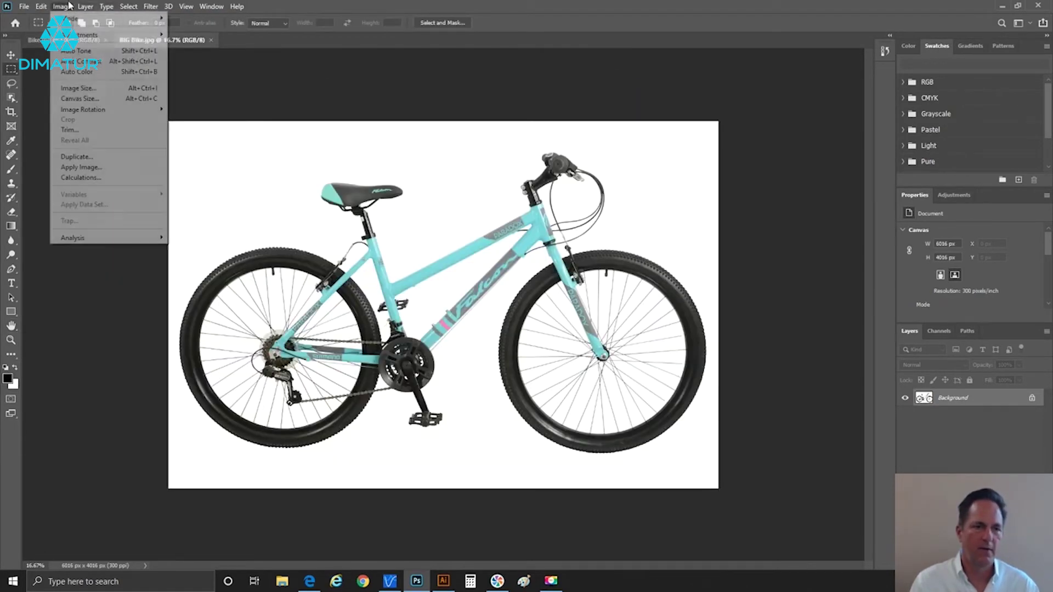
click(79, 87)
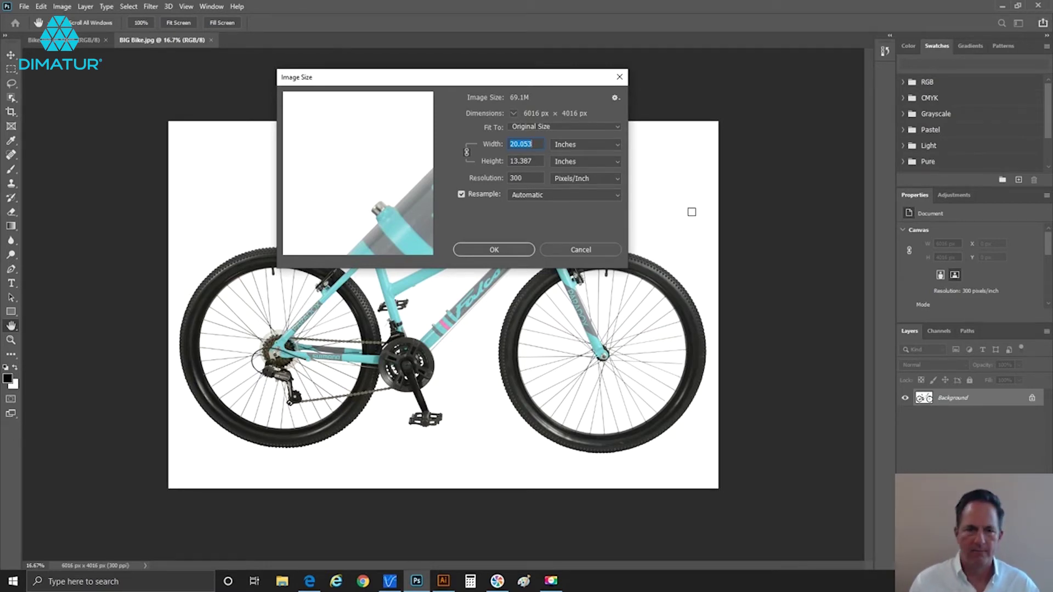
click(589, 250)
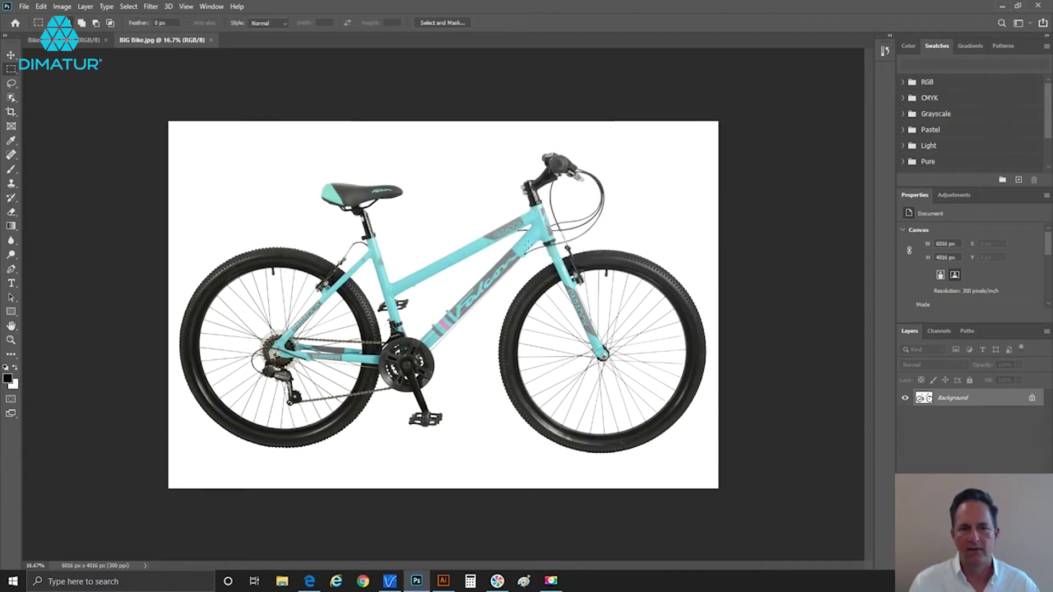
click(82, 40)
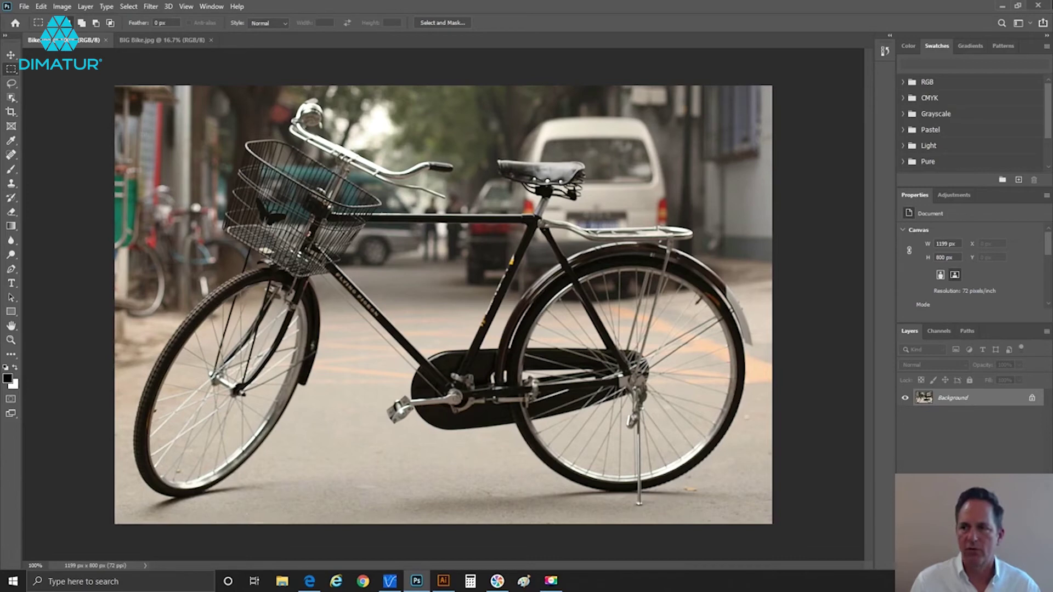
Minimize Photoshop to reveal the Bike.jpg and BIG Bike.jpg icons on the desktop.
click(1002, 7)
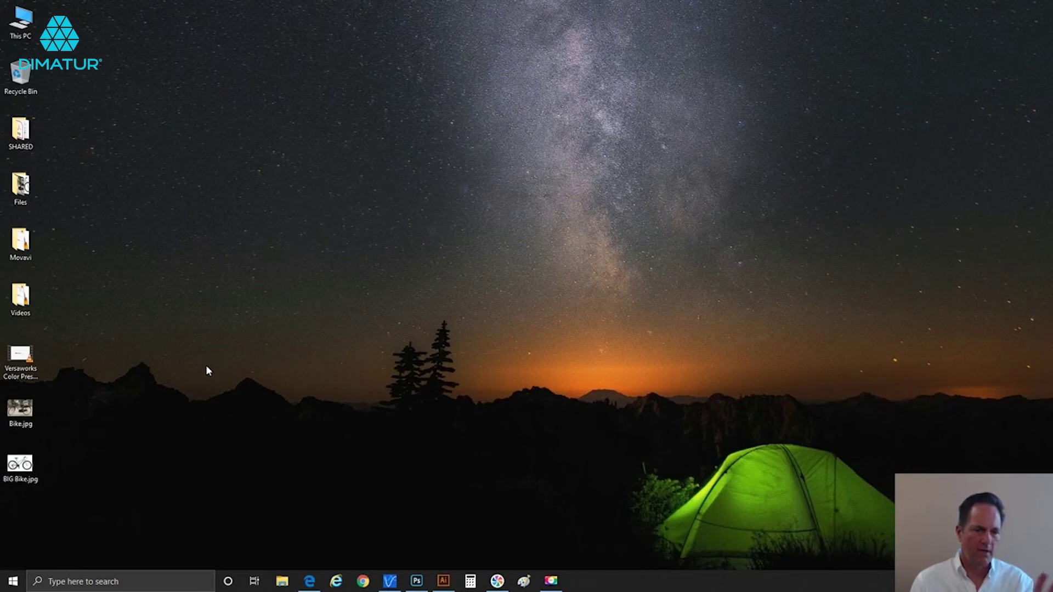
Open Bike.jpg's Properties Details to see its 1199 × 800, 96 dpi metadata.
drag(56, 403, 26, 479)
click(57, 429)
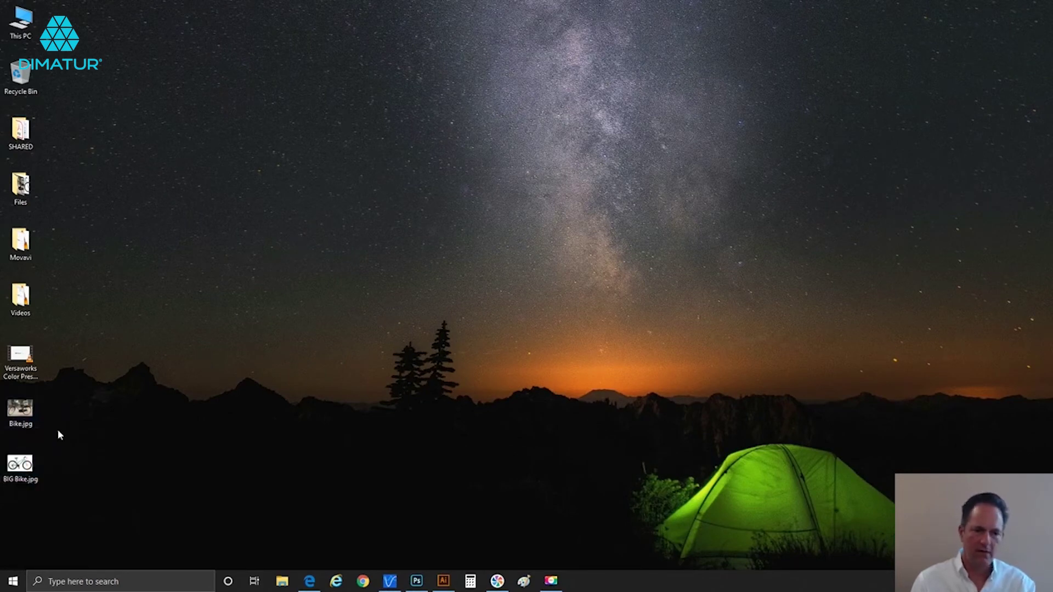
click(22, 418)
right_click(22, 418)
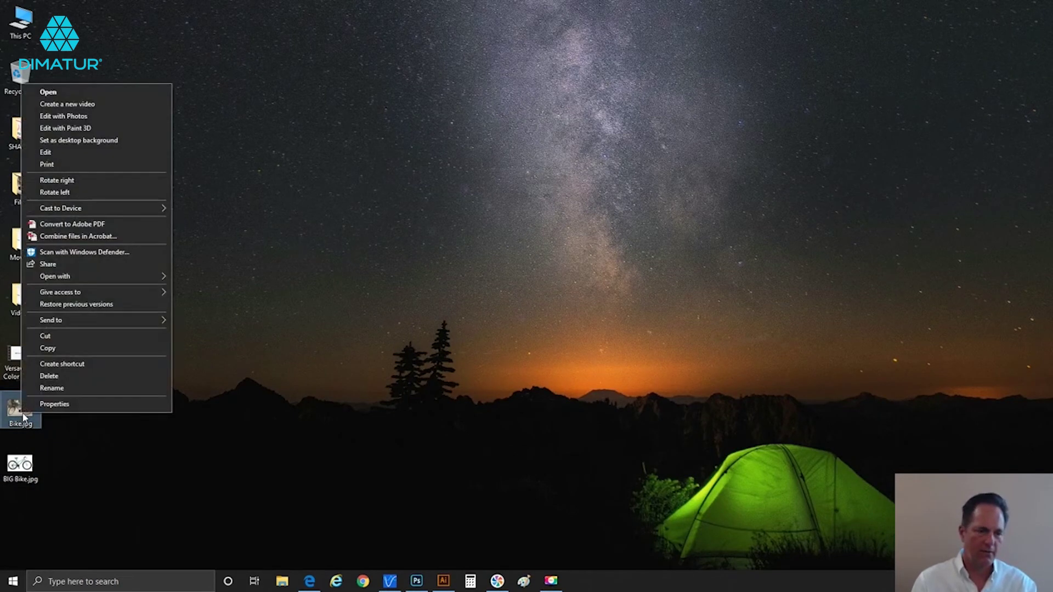
click(44, 404)
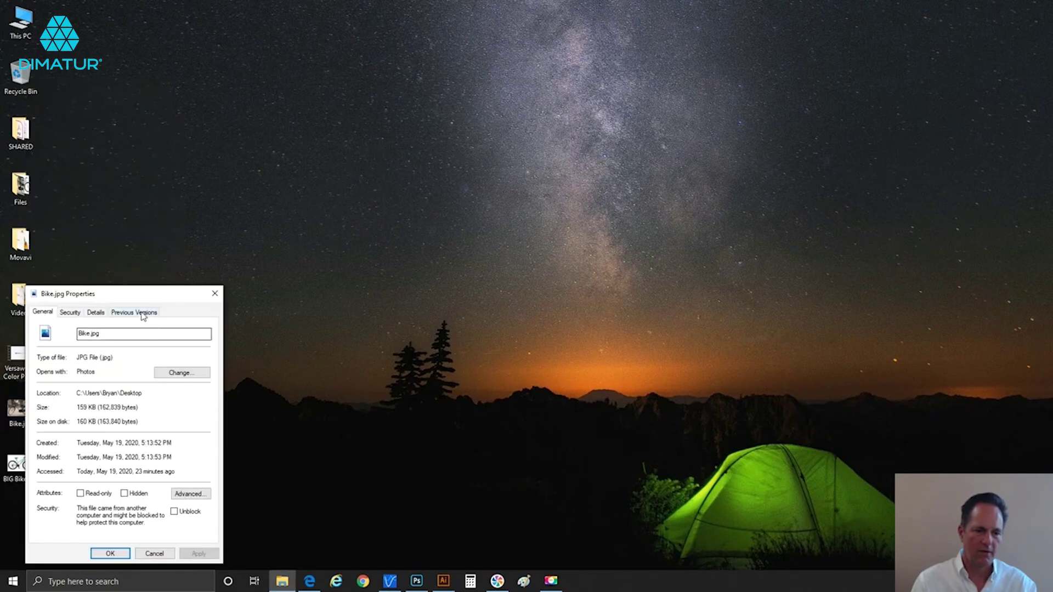
drag(154, 292, 277, 61)
click(234, 135)
scroll(337, 200, down, 3)
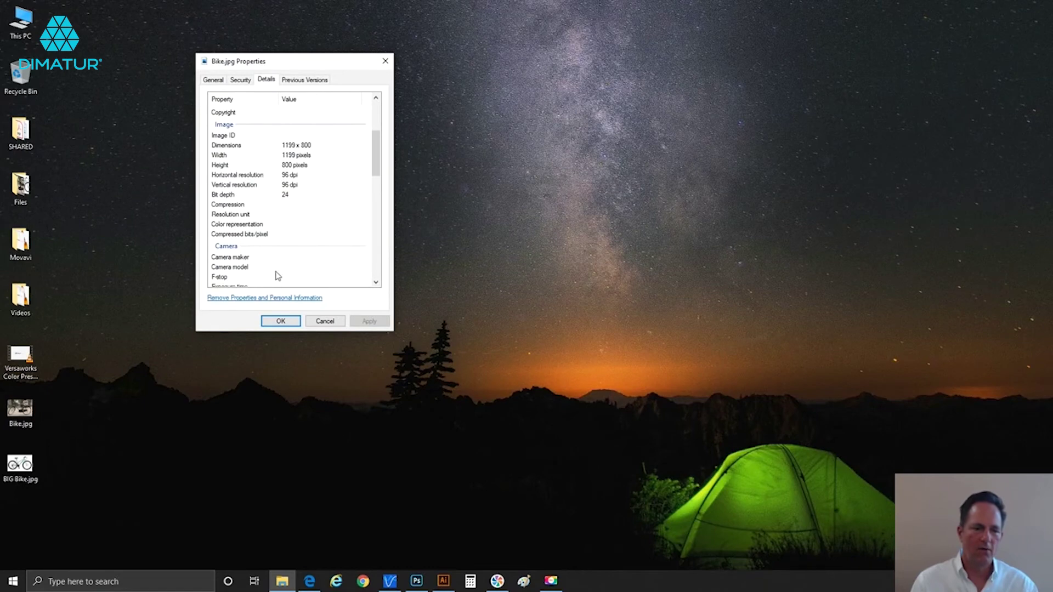
Compare BIG Bike.jpg's Details (6016 × 4016, 300 dpi) side by side, then close both Properties windows.
right_click(27, 465)
click(35, 457)
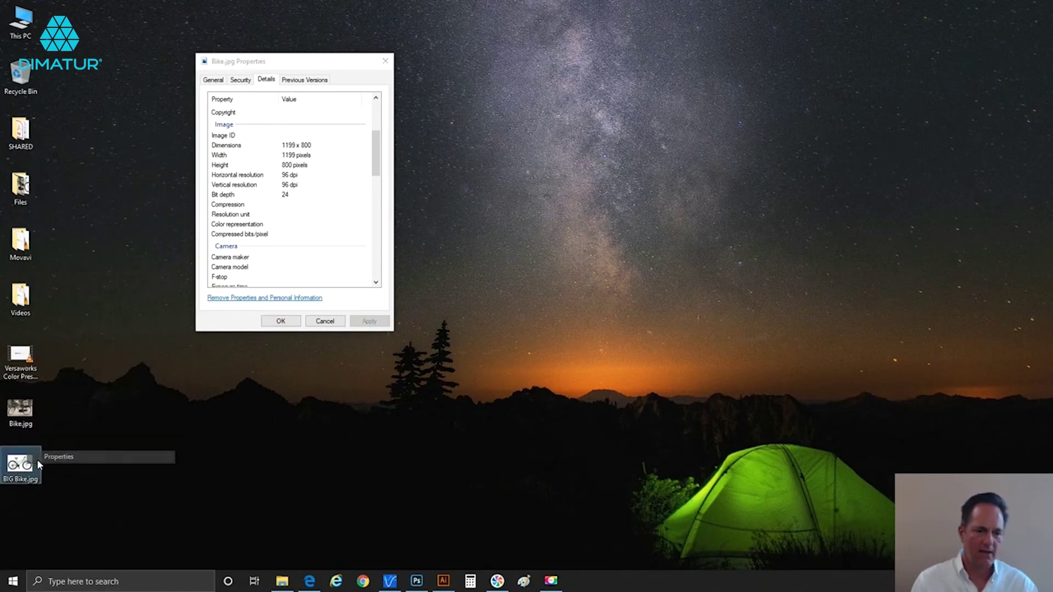
drag(133, 295, 526, 66)
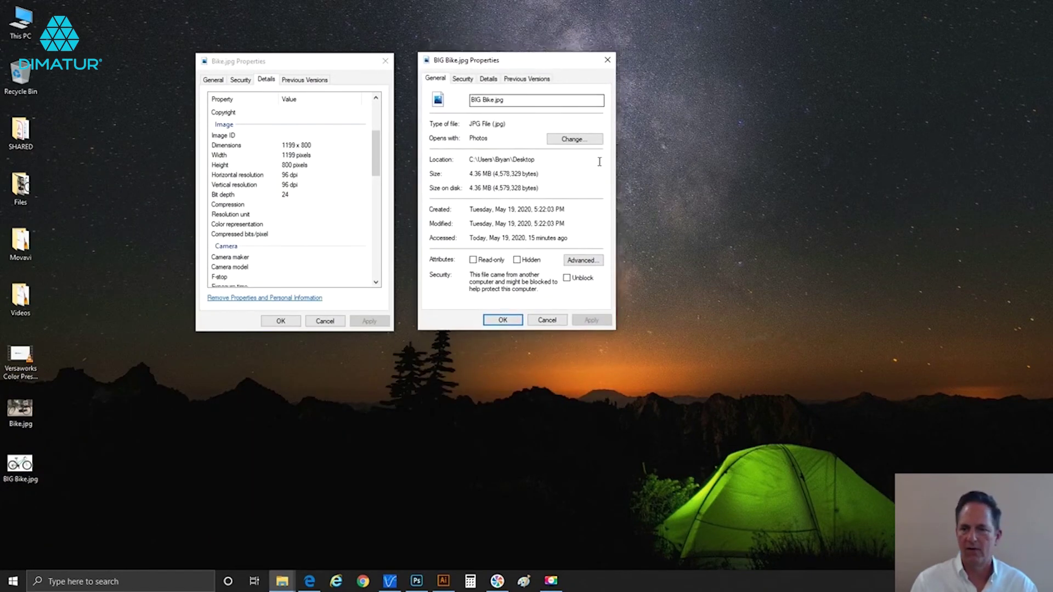
click(488, 79)
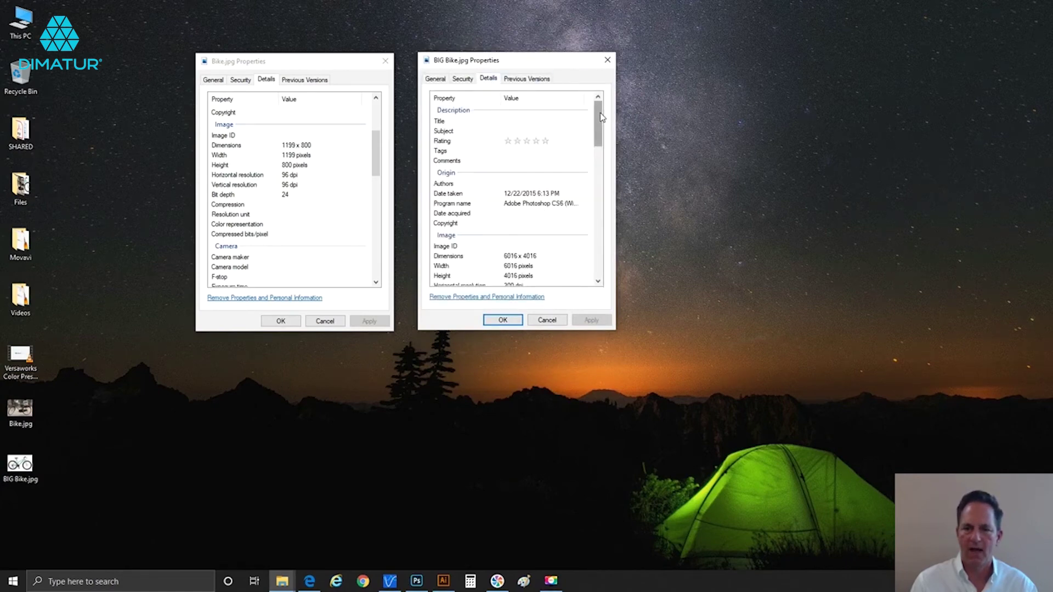
drag(599, 117, 598, 142)
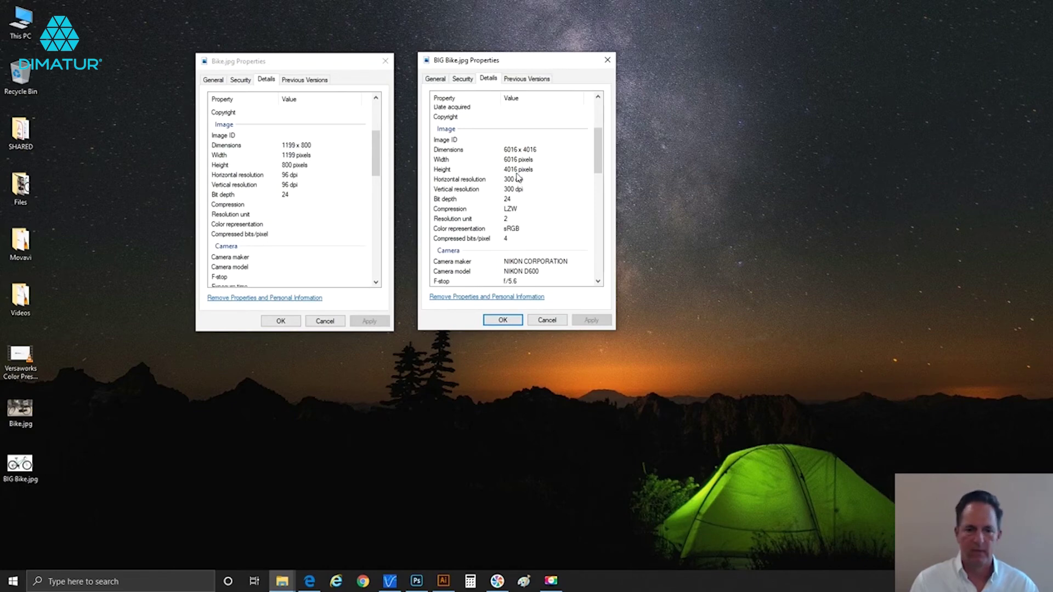
click(607, 63)
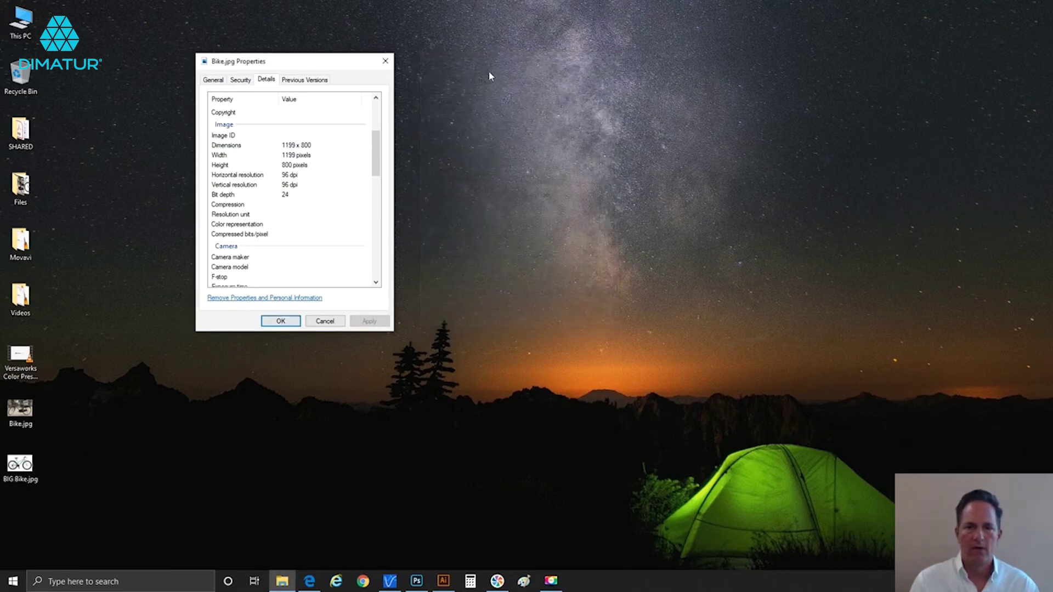
click(385, 62)
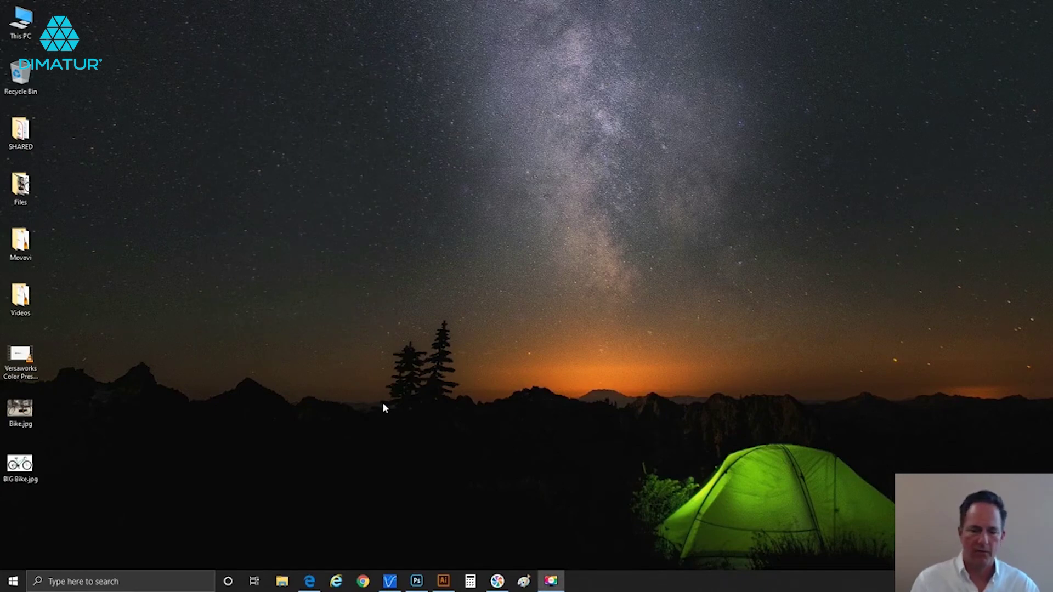
Return to Illustrator's 2018 Top Workplace_small.pdf, select and deselect the badge, then select the Roland logo.
click(442, 576)
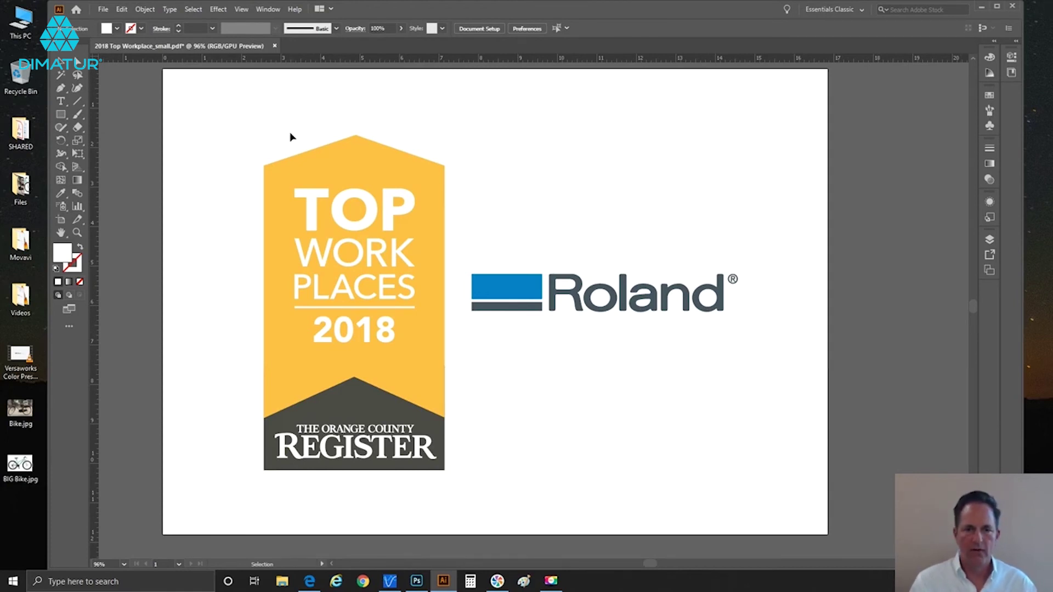
click(298, 157)
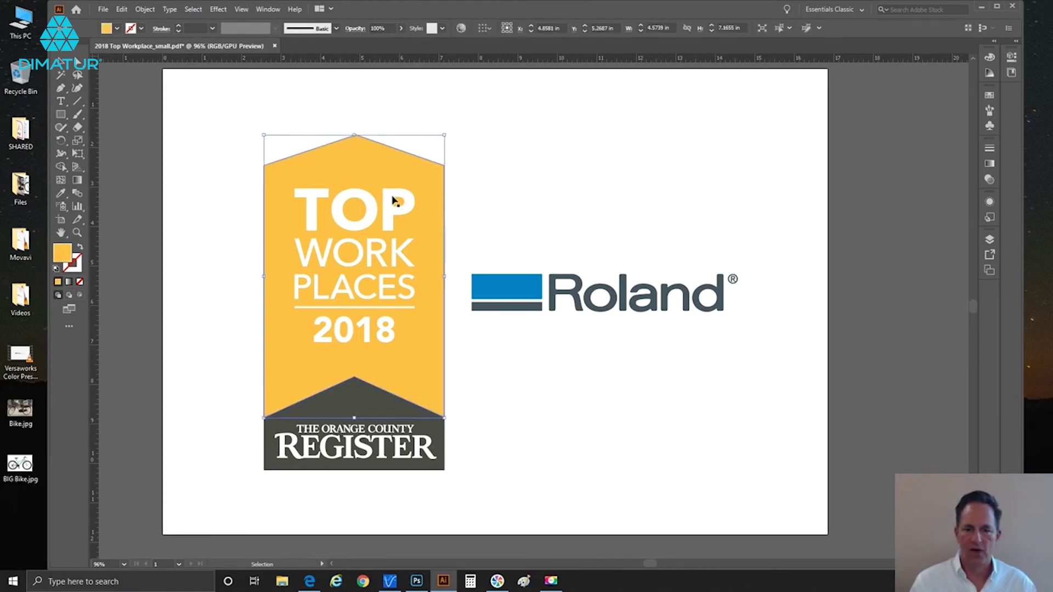
click(450, 164)
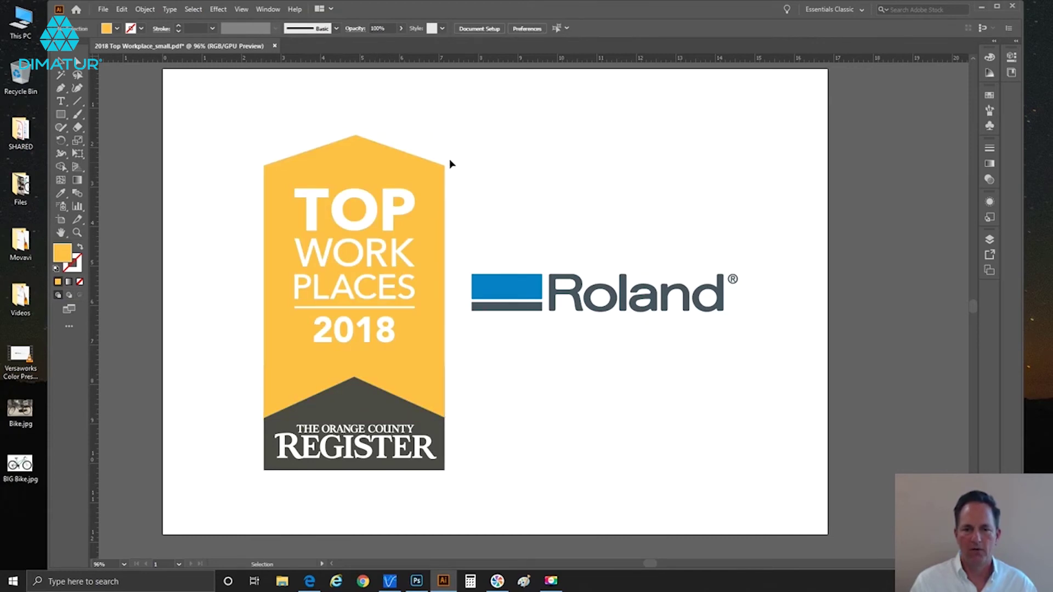
click(435, 163)
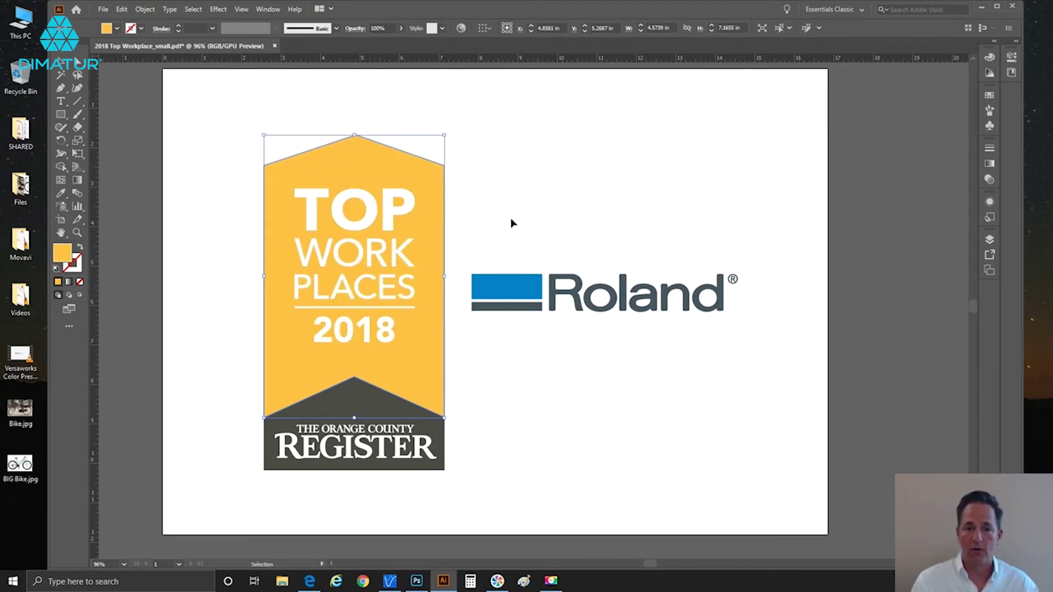
click(473, 224)
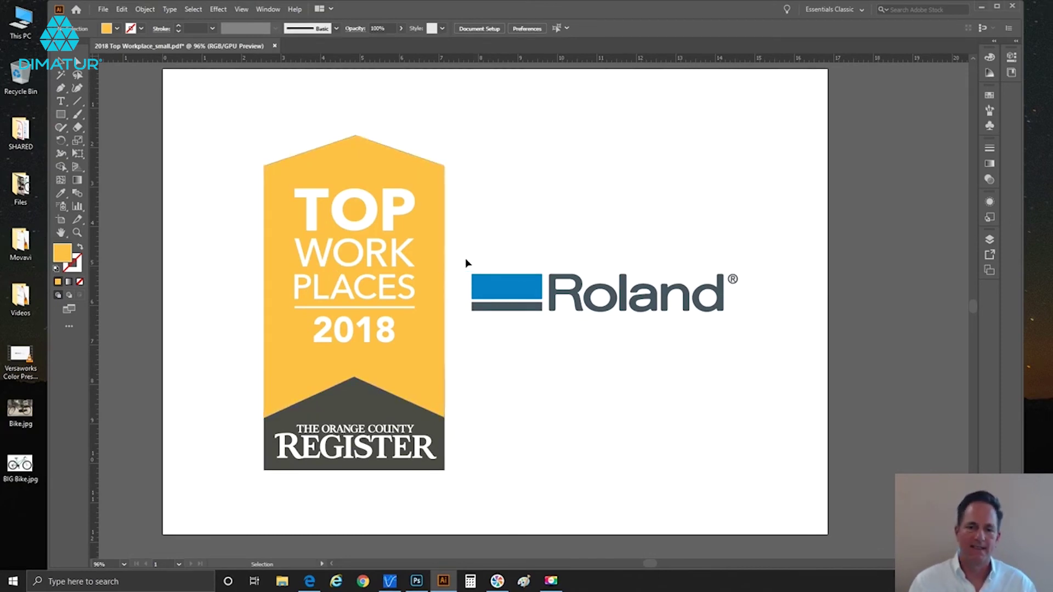
drag(465, 259, 743, 334)
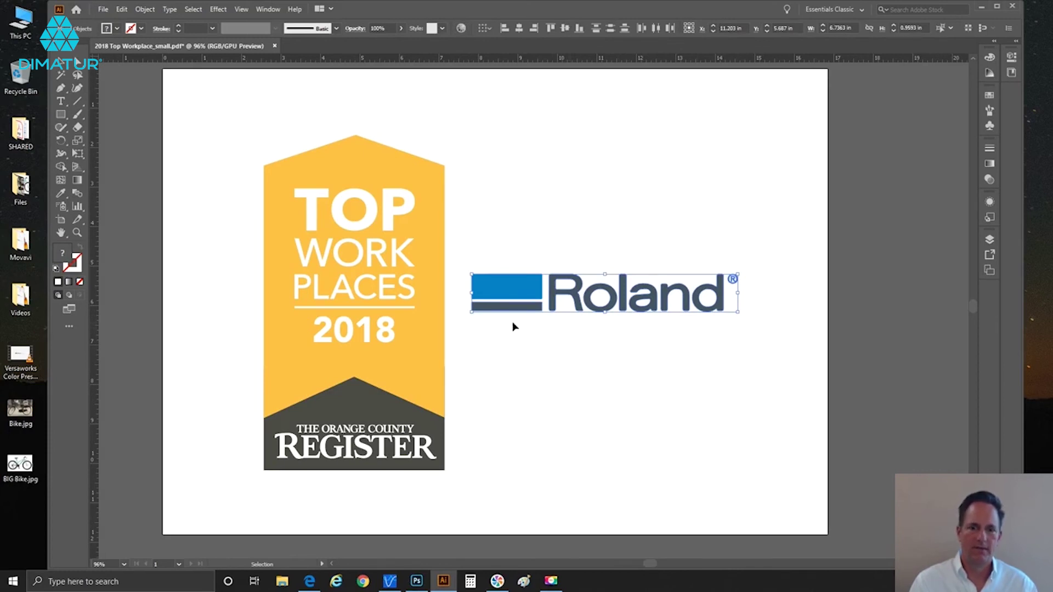
drag(466, 257, 778, 332)
drag(470, 312, 197, 444)
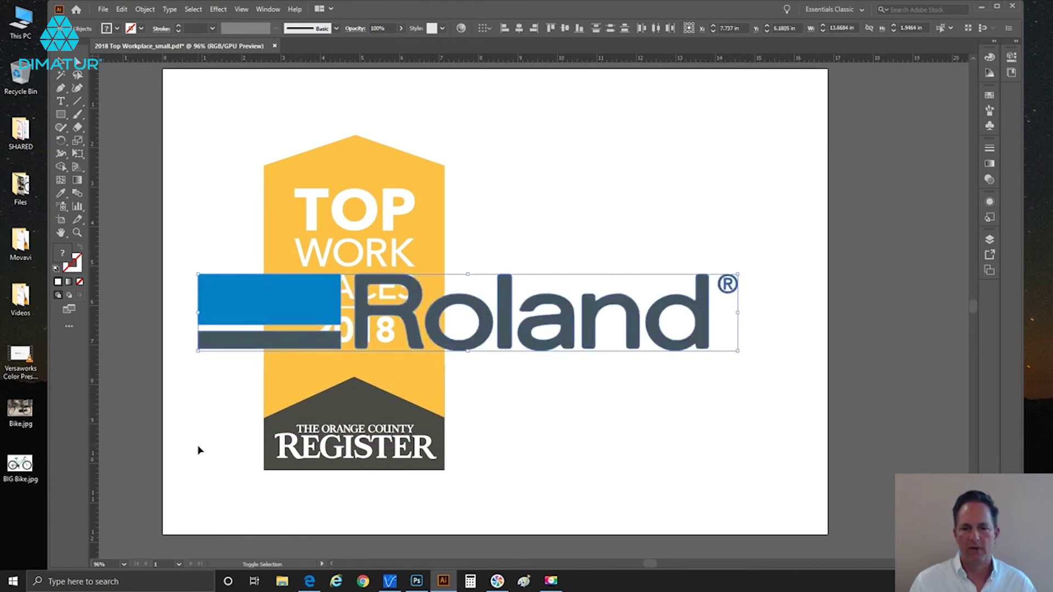
drag(277, 311, 284, 115)
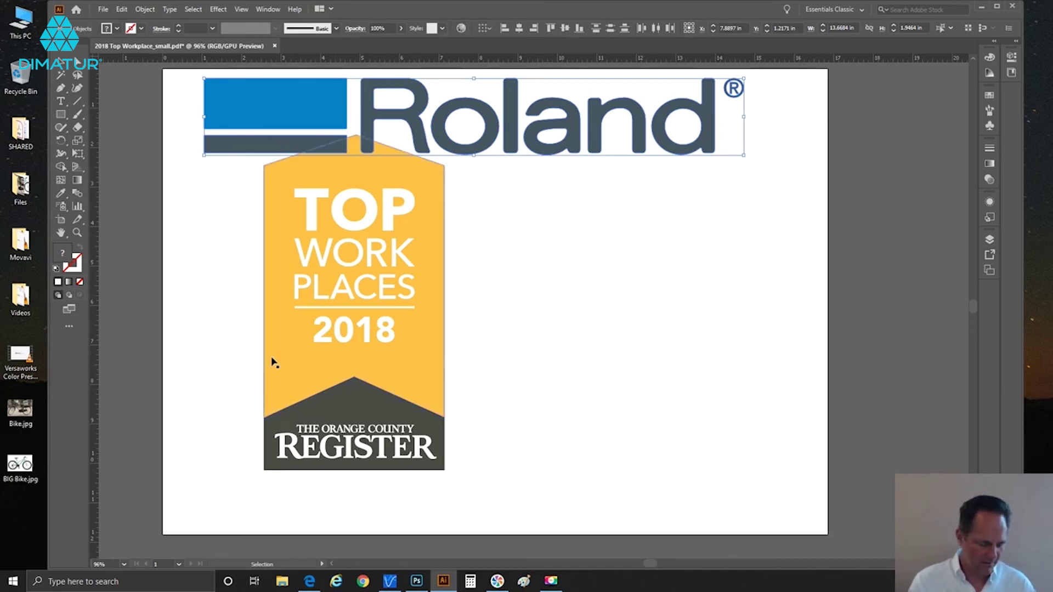
key(Up)
key(Up)
key(Up)
key(Left)
key(ctrl+z)
key(ctrl+z)
key(ctrl+z)
key(ctrl+z)
key(ctrl+z)
key(ctrl+z)
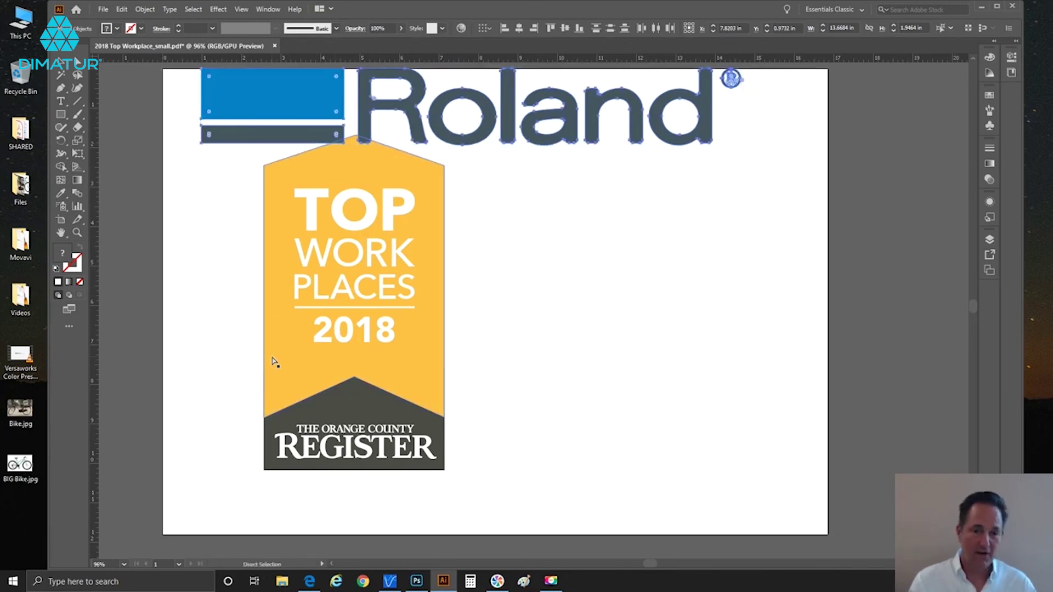
click(515, 225)
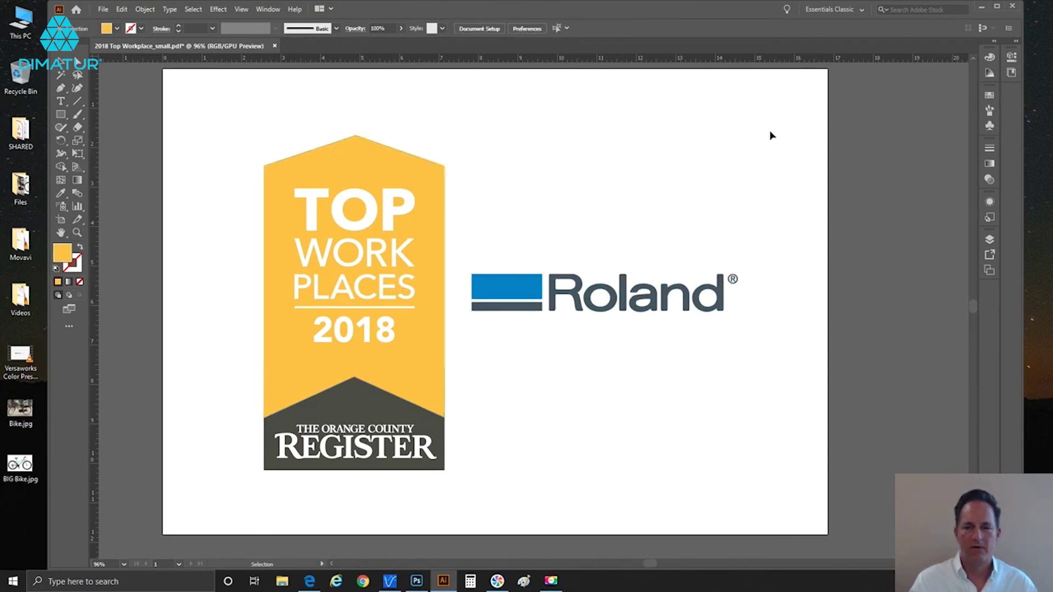